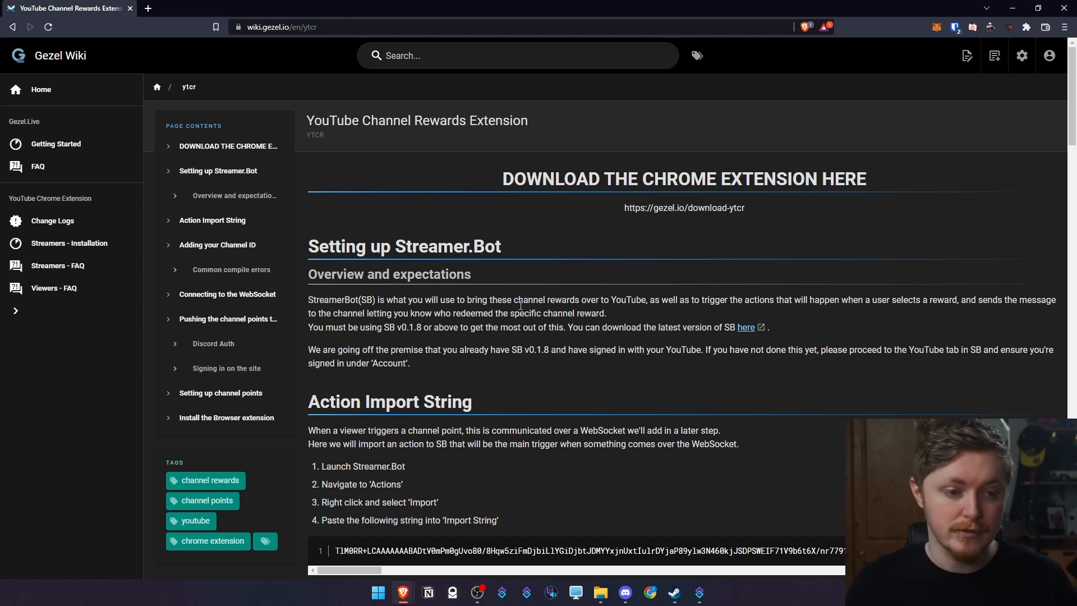
Download the YTCR.gezel file from the guide's alternative MEGA download link
{"action": "scroll", "coordinate": [520, 305], "scroll_direction": "down", "scroll_amount": 1}
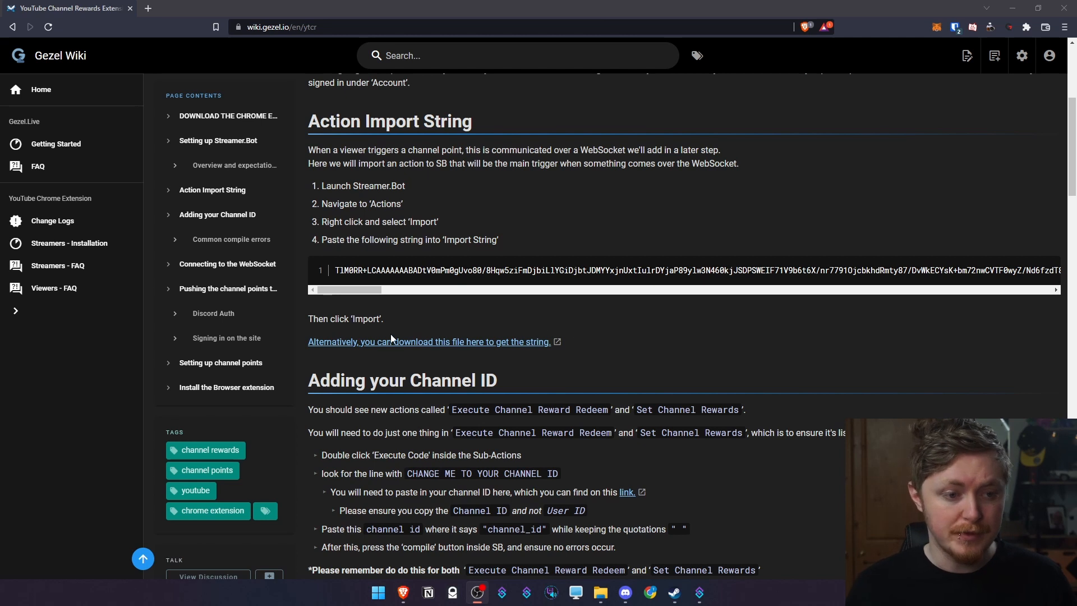
{"action": "left_click", "coordinate": [371, 343]}
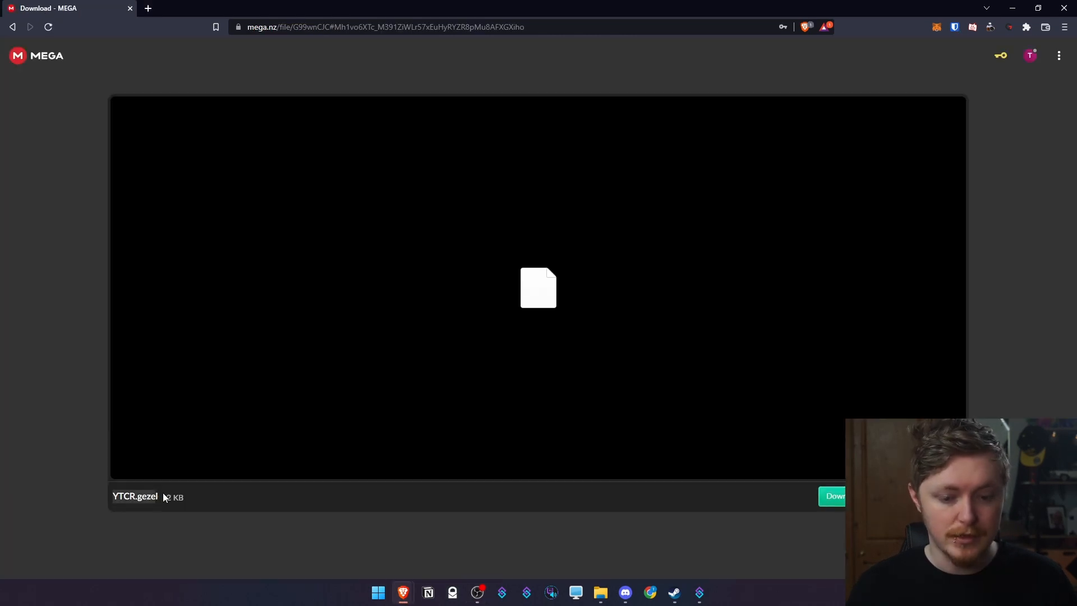
{"action": "left_click", "coordinate": [832, 496]}
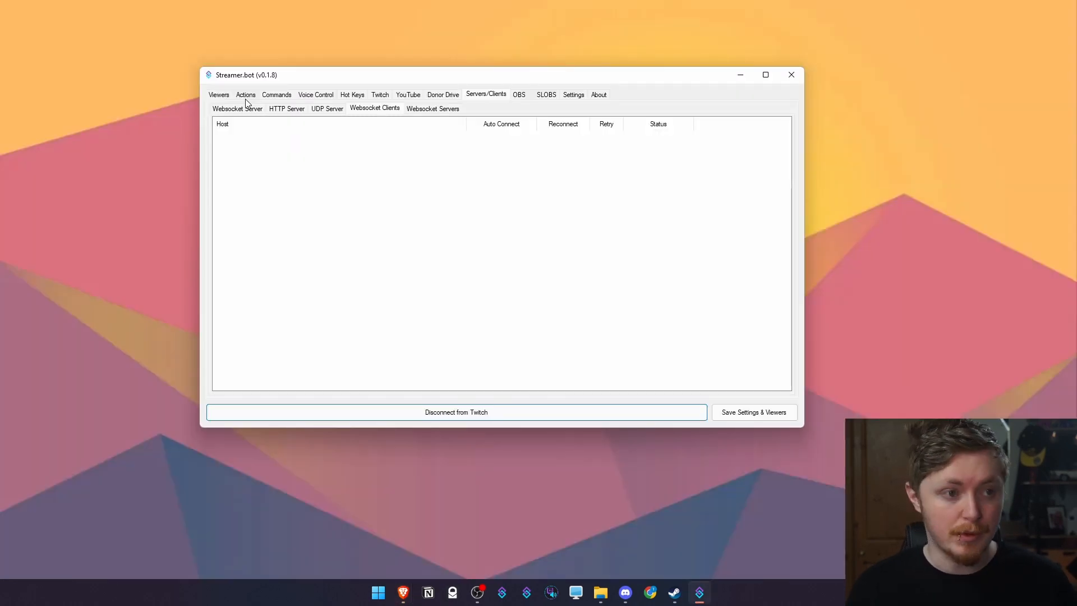
Import YTCR.gezel into Actions, adding Execute Channel Reward Redeem and Set Channel Rewards under Gezel
{"action": "left_click", "coordinate": [245, 96]}
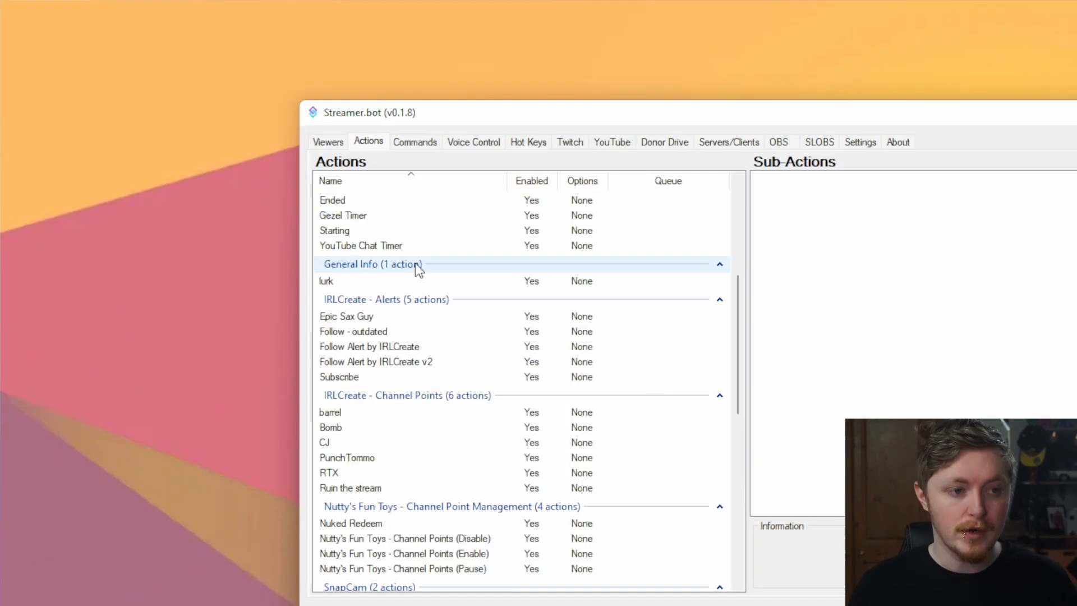
{"action": "right_click", "coordinate": [429, 245]}
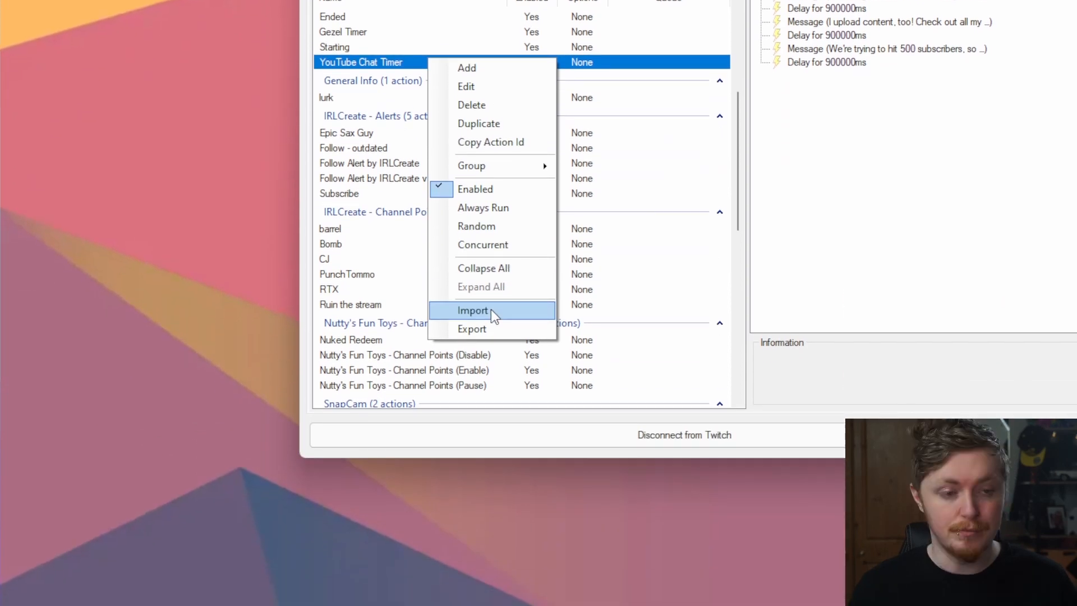
{"action": "left_click", "coordinate": [491, 310]}
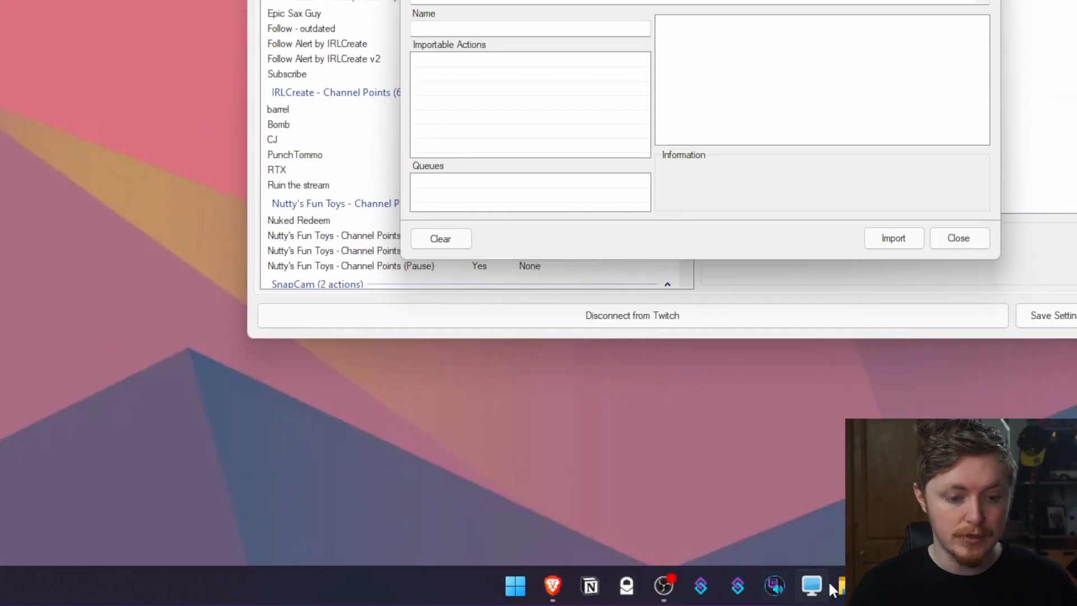
{"action": "left_click", "coordinate": [899, 605]}
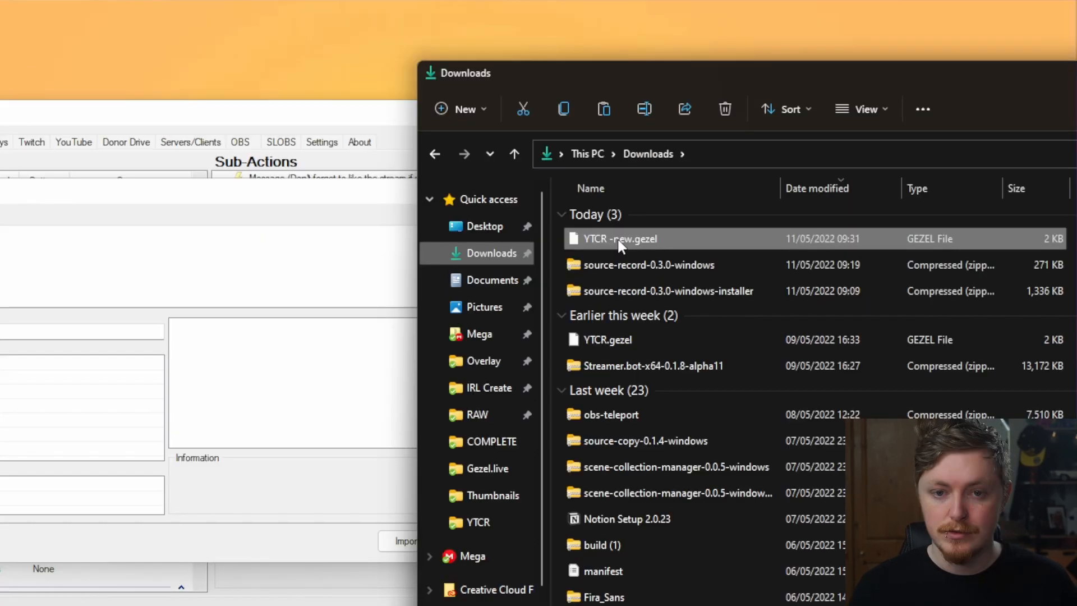
{"action": "left_click_drag", "start_coordinate": [620, 239], "coordinate": [45, 255]}
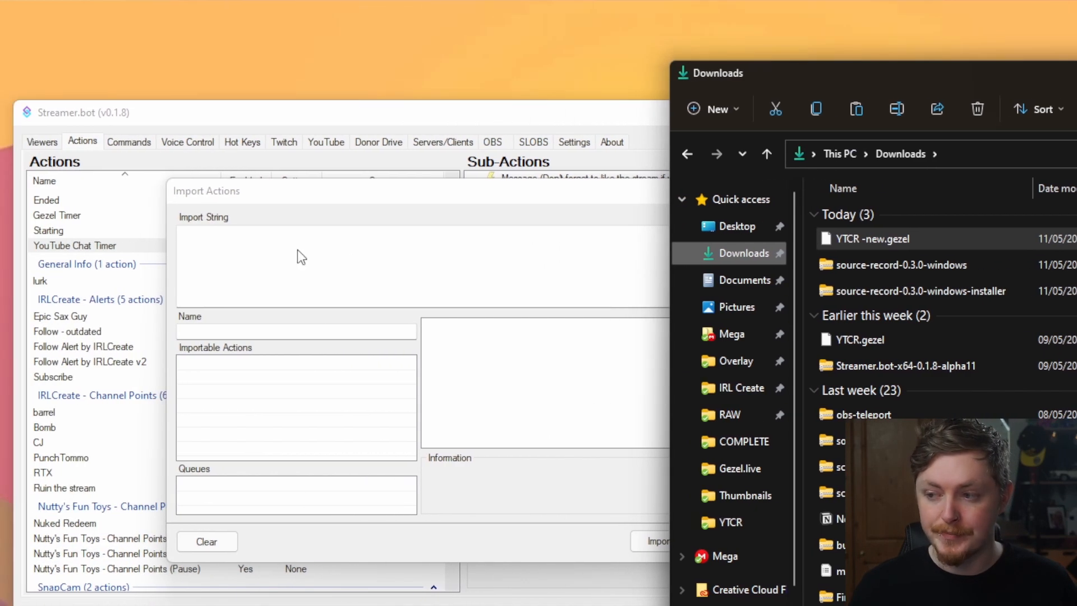
{"action": "left_click_drag", "start_coordinate": [297, 250], "coordinate": [299, 252]}
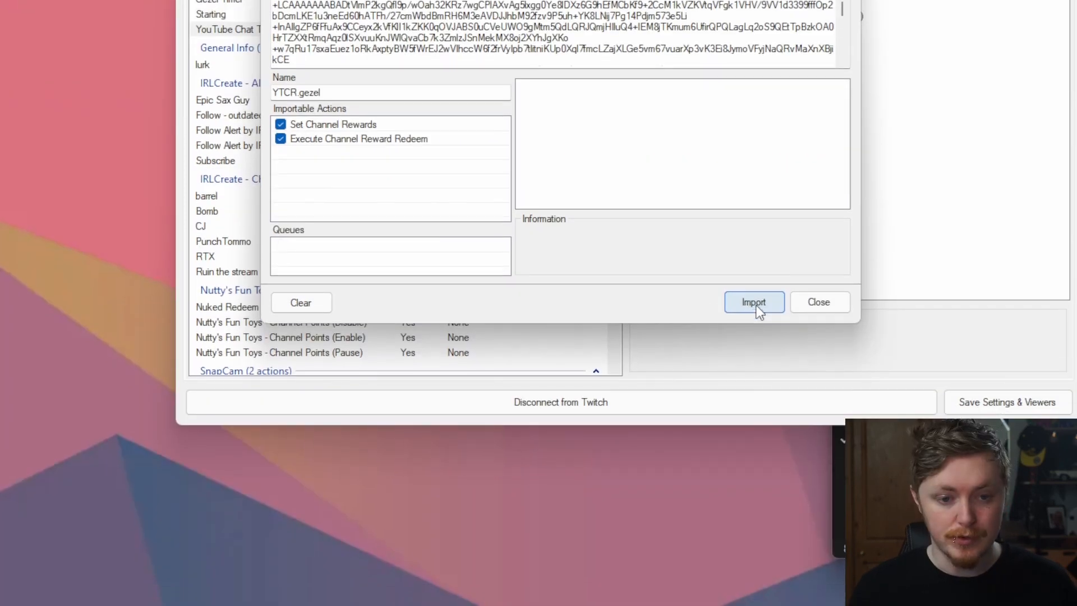
{"action": "left_click", "coordinate": [754, 303]}
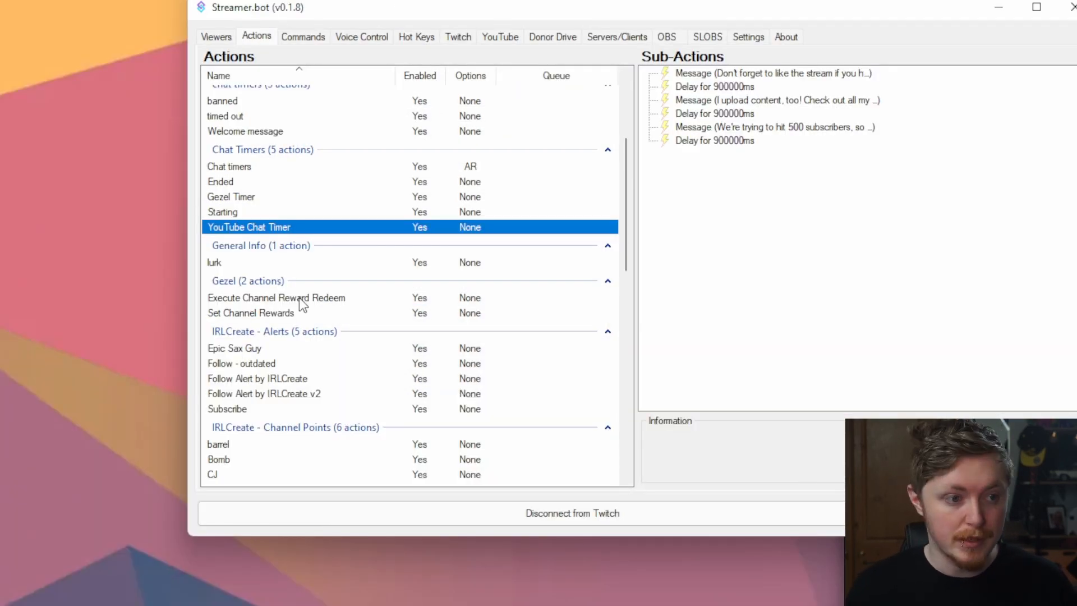
{"action": "left_click", "coordinate": [299, 297]}
Open Execute Channel Reward Redeem's Execute Code and highlight the CHANGE ME TO YOUR CHANNEL ID placeholder
{"action": "left_click", "coordinate": [297, 310]}
{"action": "left_click", "coordinate": [299, 299]}
{"action": "left_click", "coordinate": [297, 311]}
{"action": "left_click", "coordinate": [296, 300]}
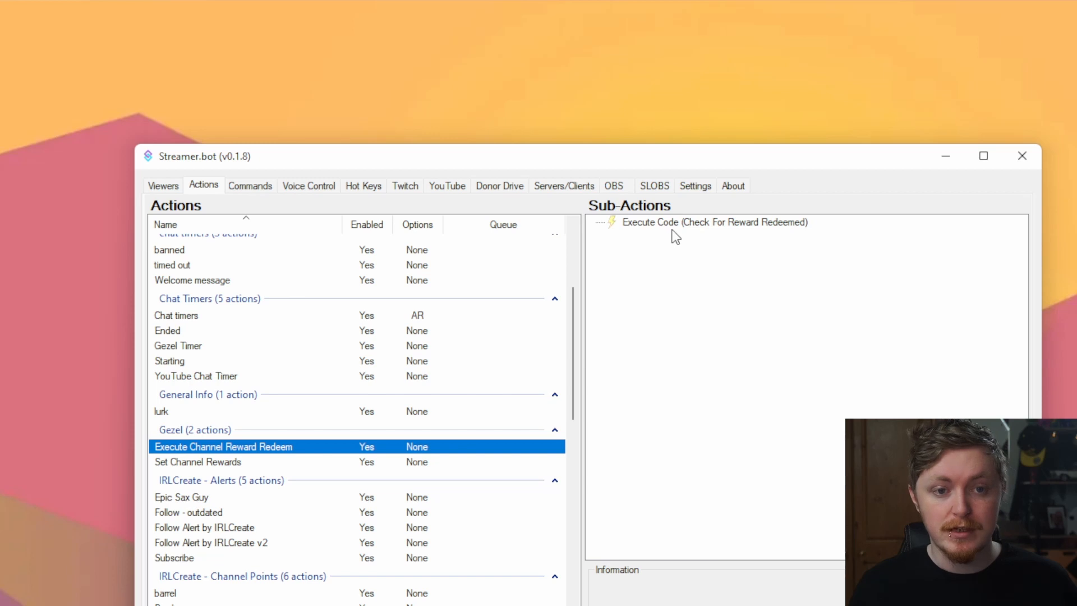
{"action": "double_click", "coordinate": [685, 225]}
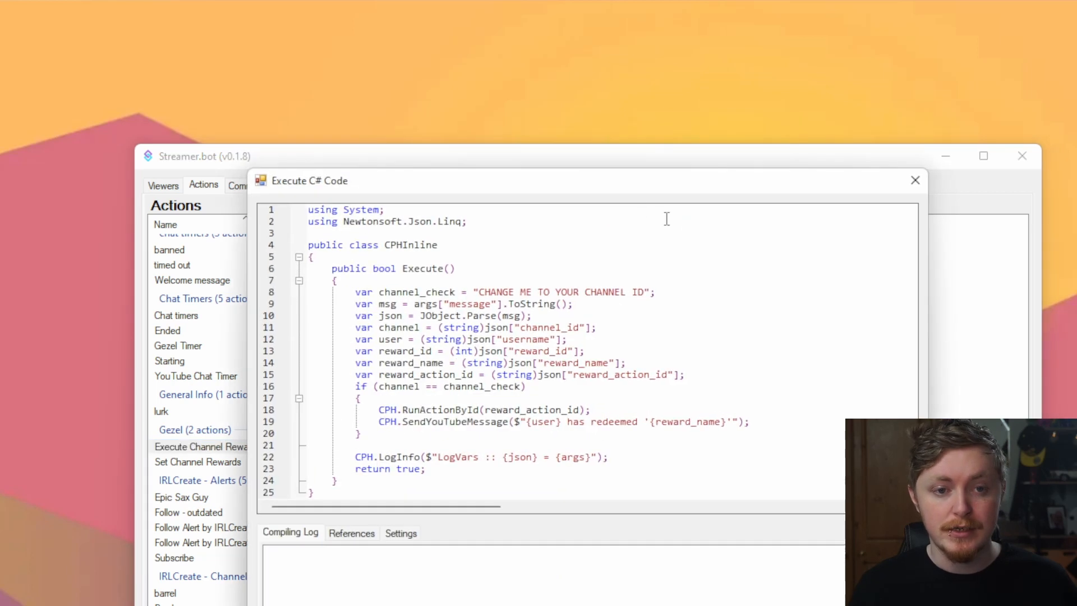
{"action": "left_click_drag", "start_coordinate": [614, 184], "coordinate": [584, 160]}
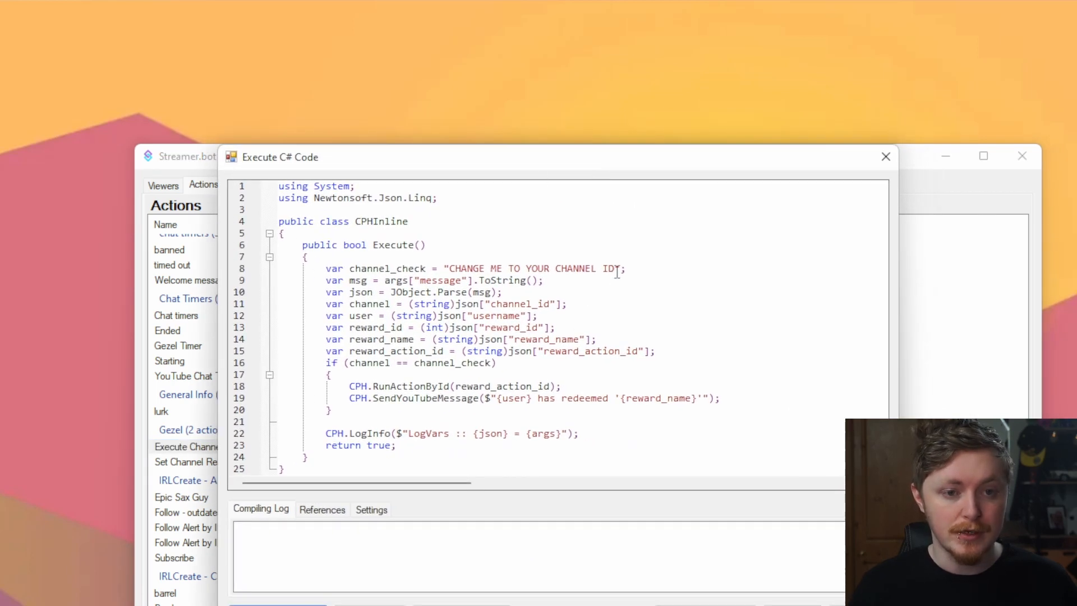
{"action": "left_click_drag", "start_coordinate": [615, 270], "coordinate": [449, 267]}
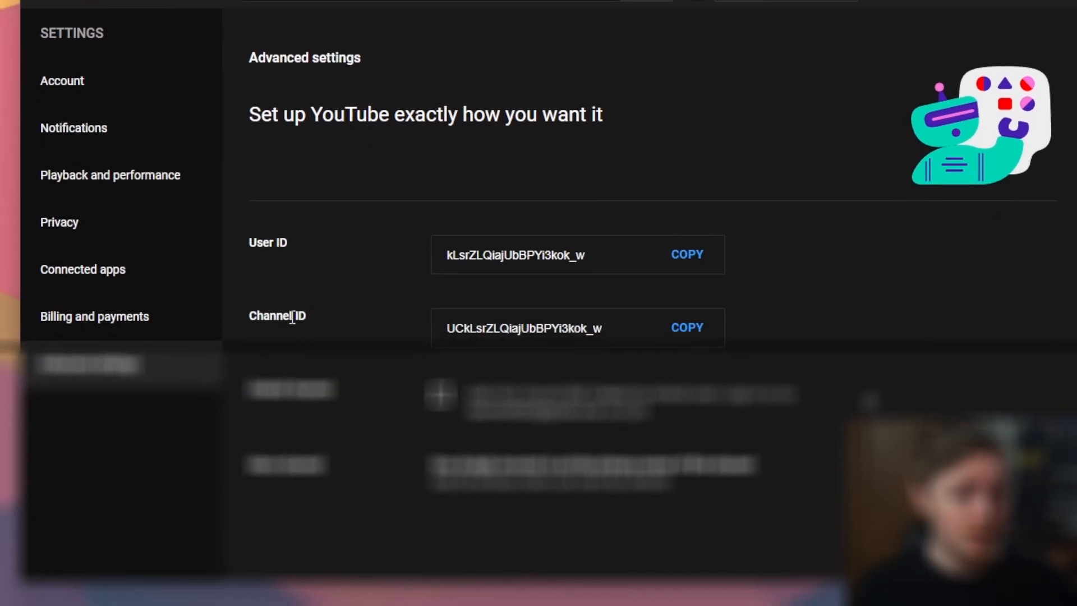
Copy the YouTube Channel ID and select the placeholder text in the C# code
{"action": "left_click", "coordinate": [656, 314]}
{"action": "key", "text": "ctrl+c"}
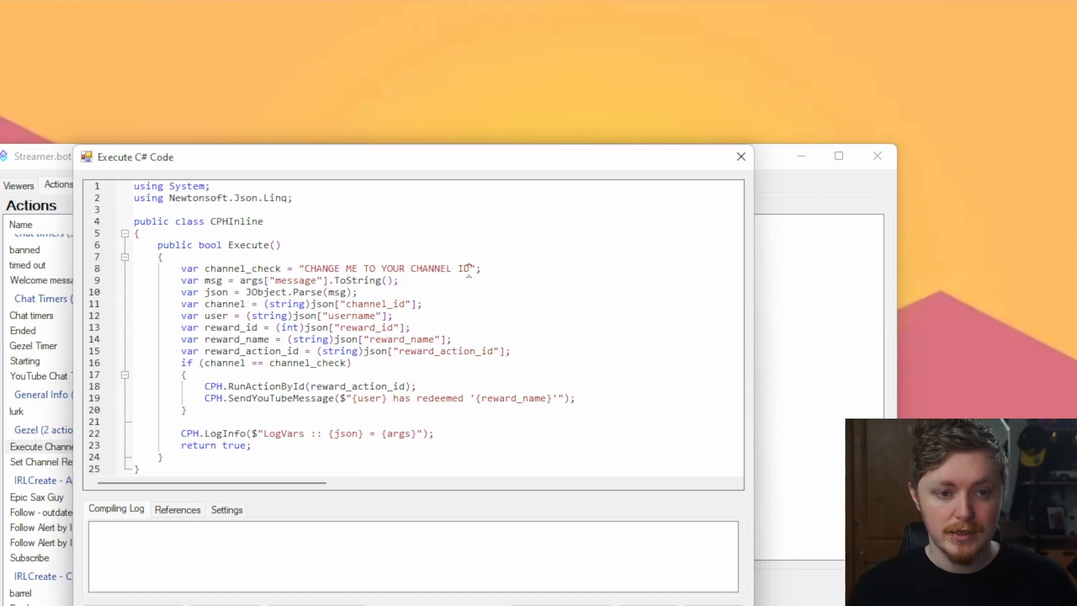
{"action": "left_click_drag", "start_coordinate": [470, 270], "coordinate": [305, 269]}
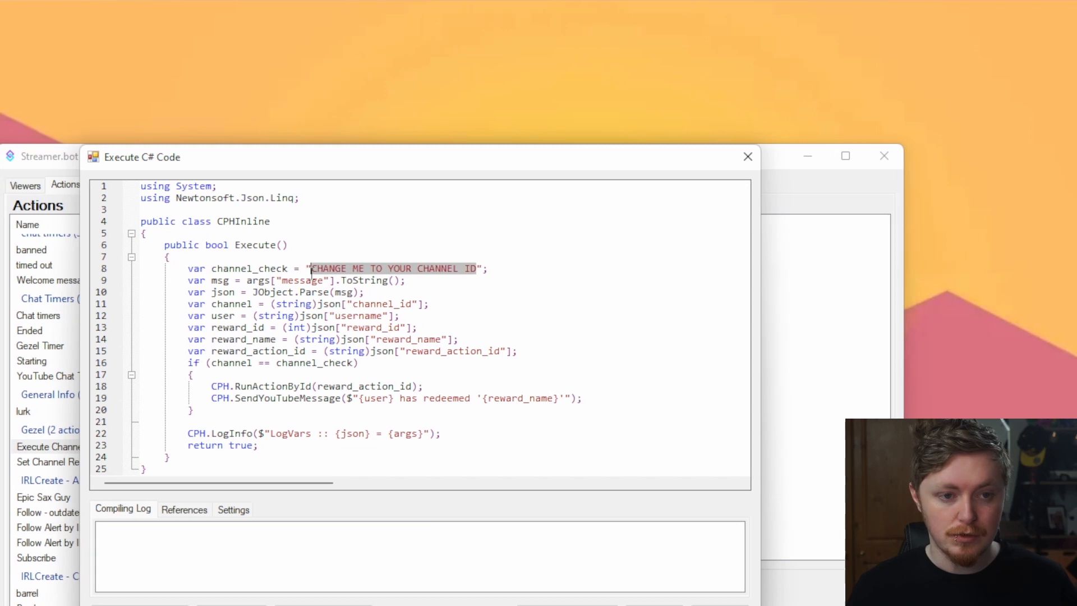
Paste the channel ID onto line 8 and compile, which reports missing Newtonsoft/JObject errors
{"action": "key", "text": "ctrl+v"}
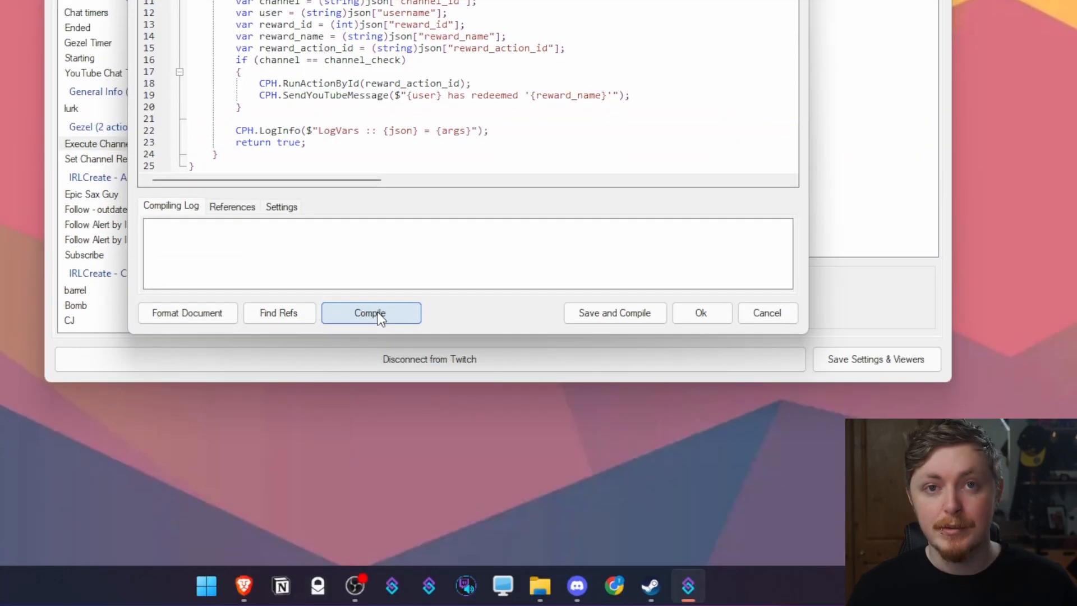
{"action": "left_click", "coordinate": [380, 319]}
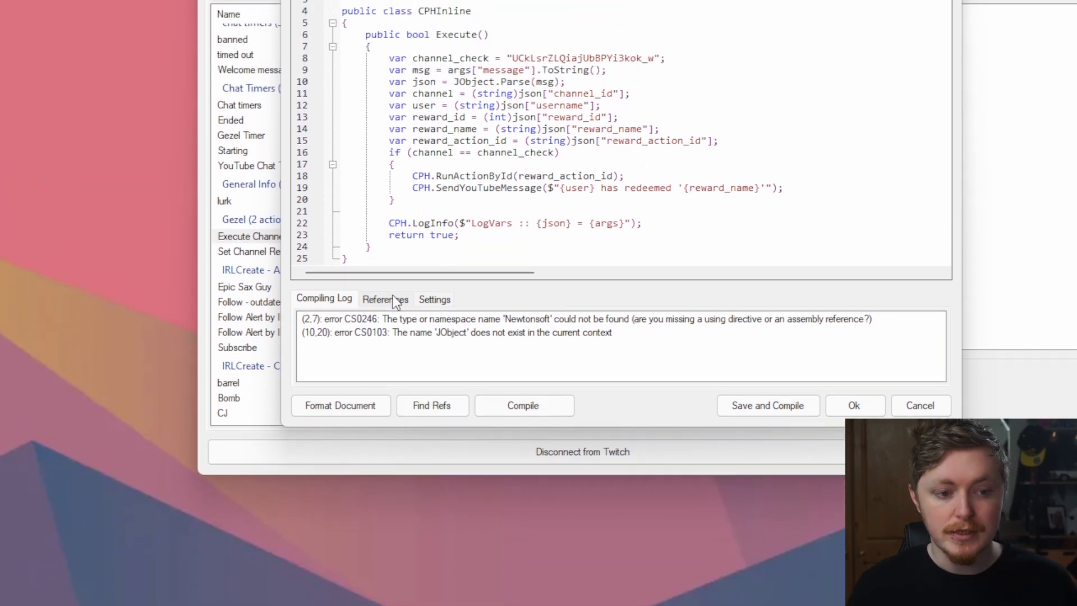
Reference Newtonsoft.Json.dll from file, recompile successfully, and save the redeem code
{"action": "left_click", "coordinate": [390, 262]}
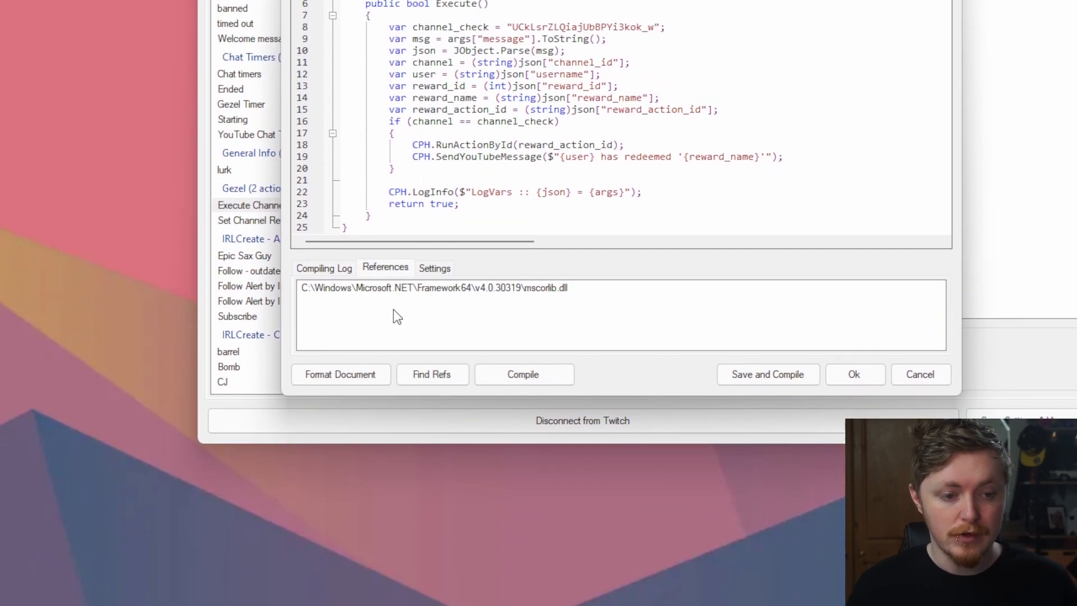
{"action": "right_click", "coordinate": [393, 341]}
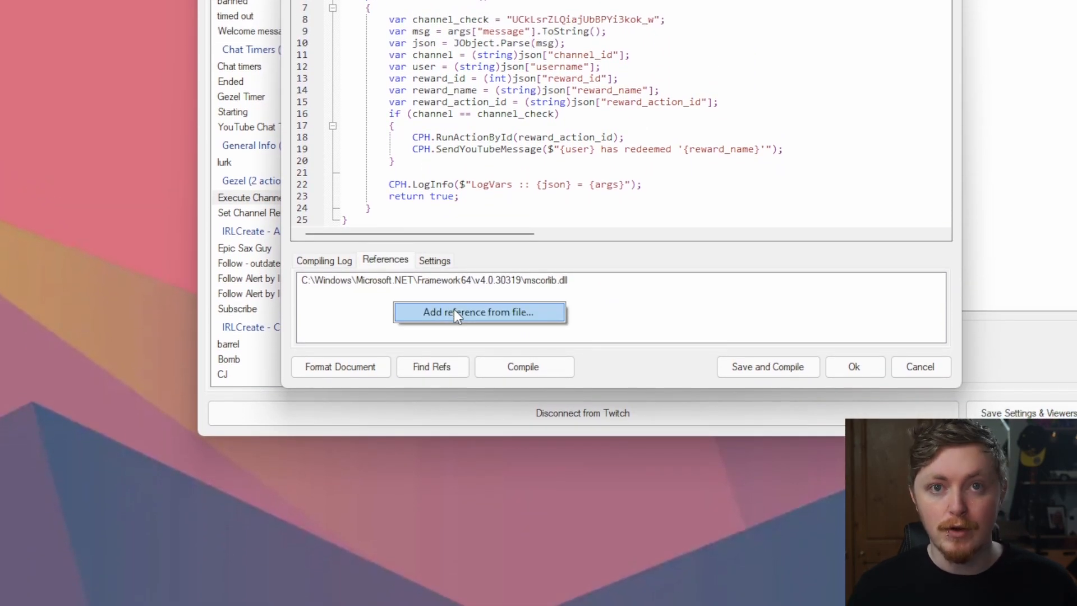
{"action": "left_click", "coordinate": [454, 312]}
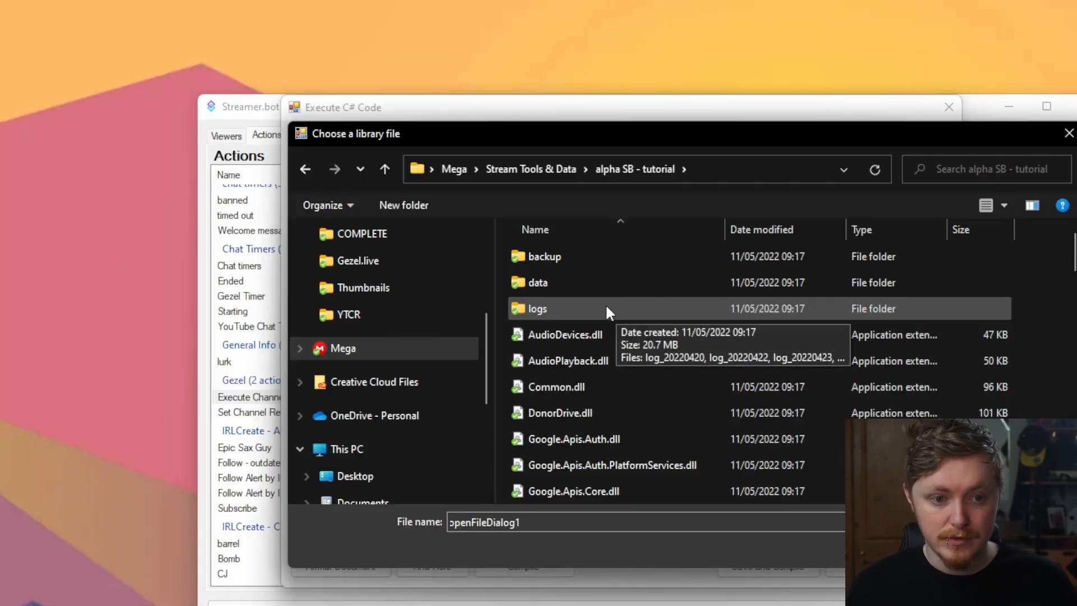
{"action": "scroll", "coordinate": [617, 315], "scroll_direction": "down", "scroll_amount": 8}
{"action": "scroll", "coordinate": [619, 305], "scroll_direction": "down", "scroll_amount": 2}
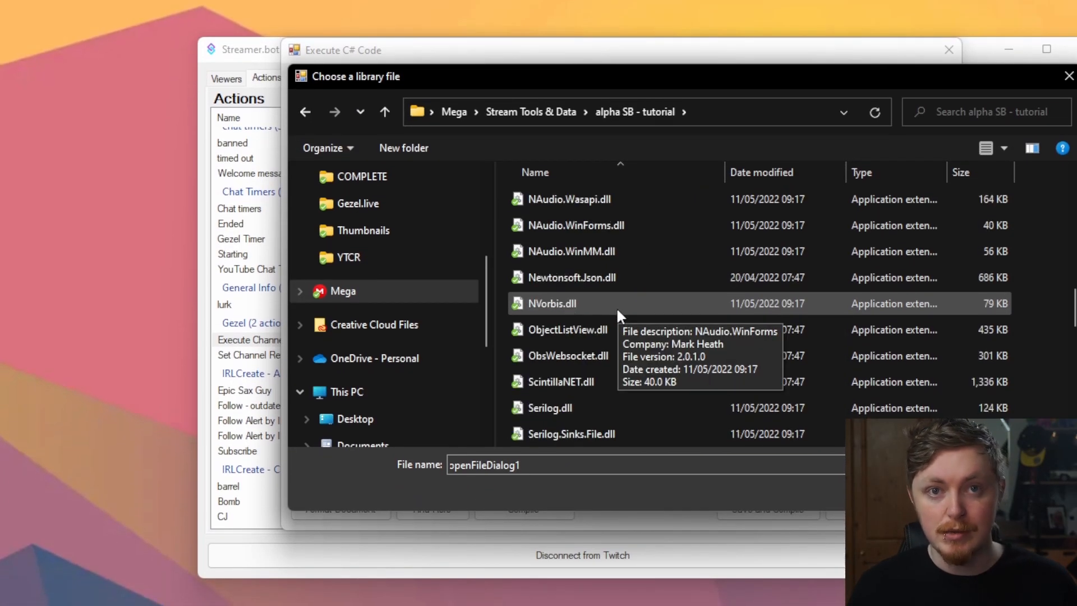
{"action": "scroll", "coordinate": [616, 307], "scroll_direction": "down", "scroll_amount": 2}
{"action": "scroll", "coordinate": [616, 308], "scroll_direction": "up", "scroll_amount": 2}
{"action": "left_click", "coordinate": [600, 278]}
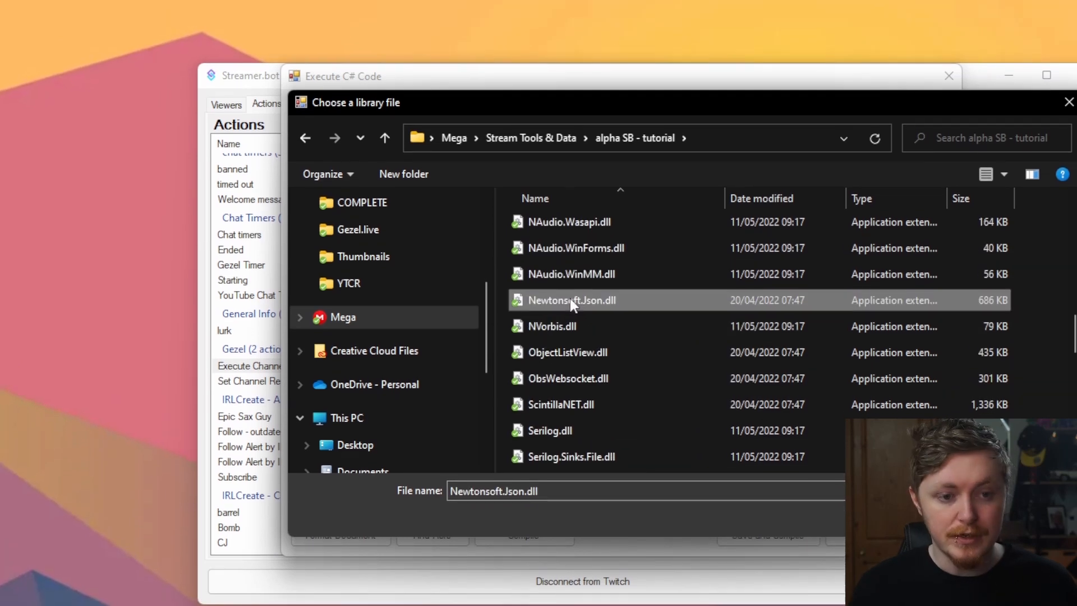
{"action": "mouse_move", "coordinate": [567, 308]}
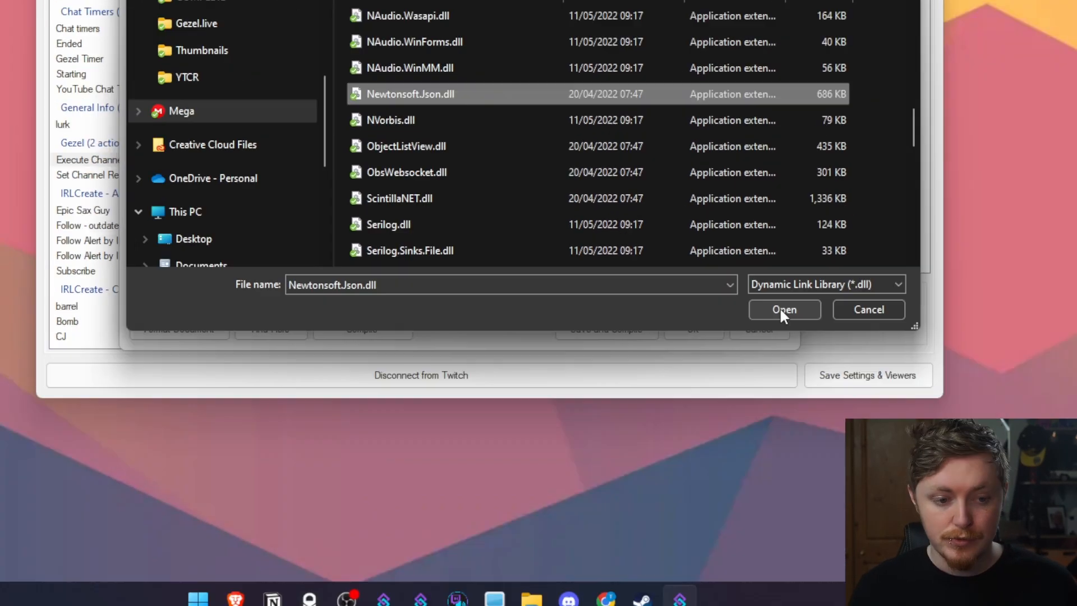
{"action": "left_click", "coordinate": [942, 515]}
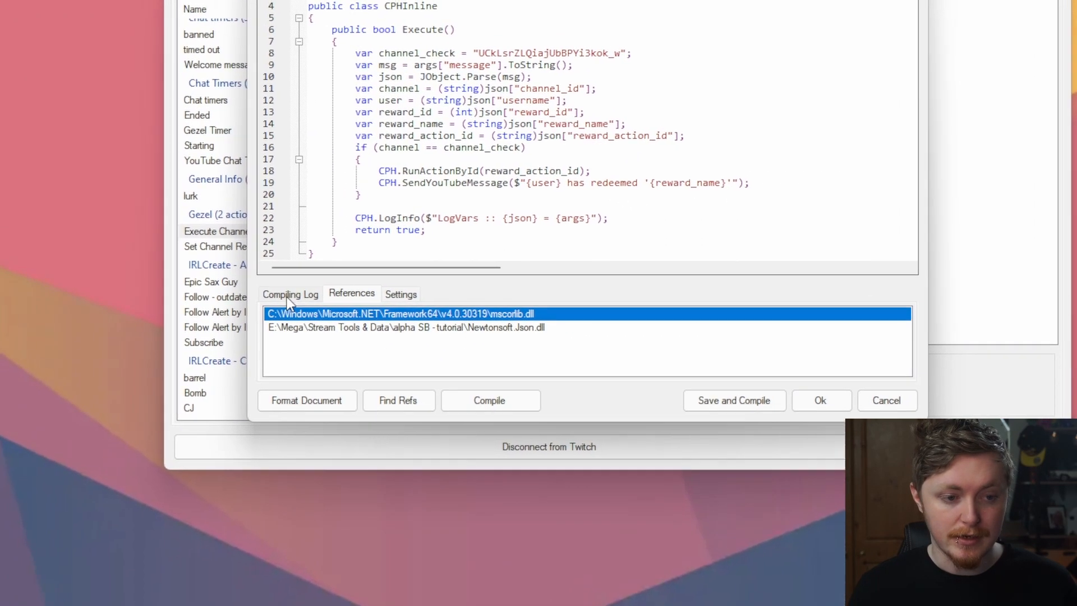
{"action": "left_click", "coordinate": [161, 223]}
{"action": "left_click", "coordinate": [500, 395]}
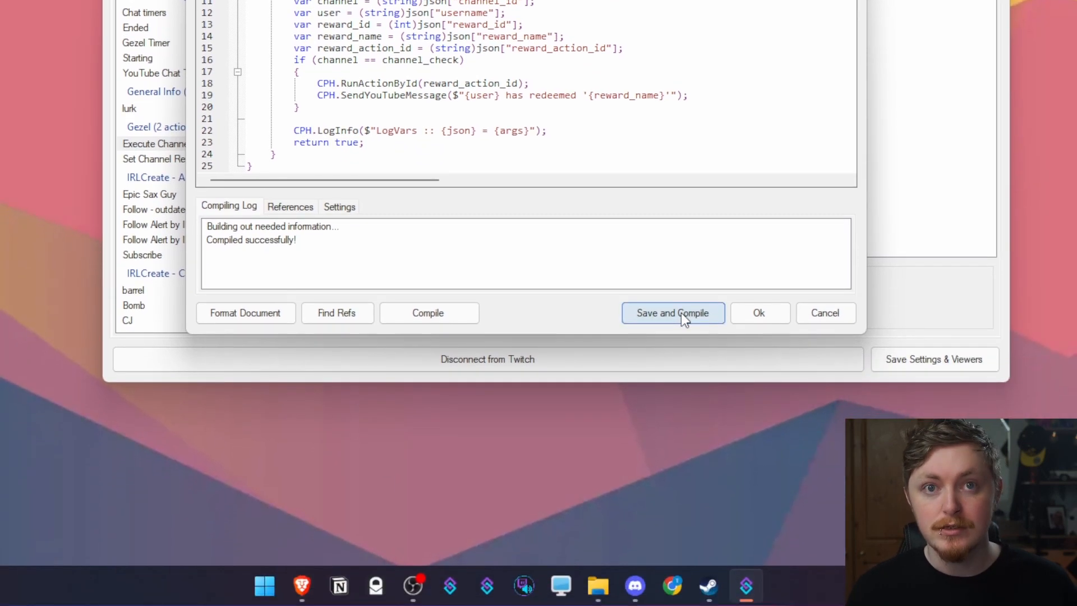
{"action": "left_click", "coordinate": [681, 312]}
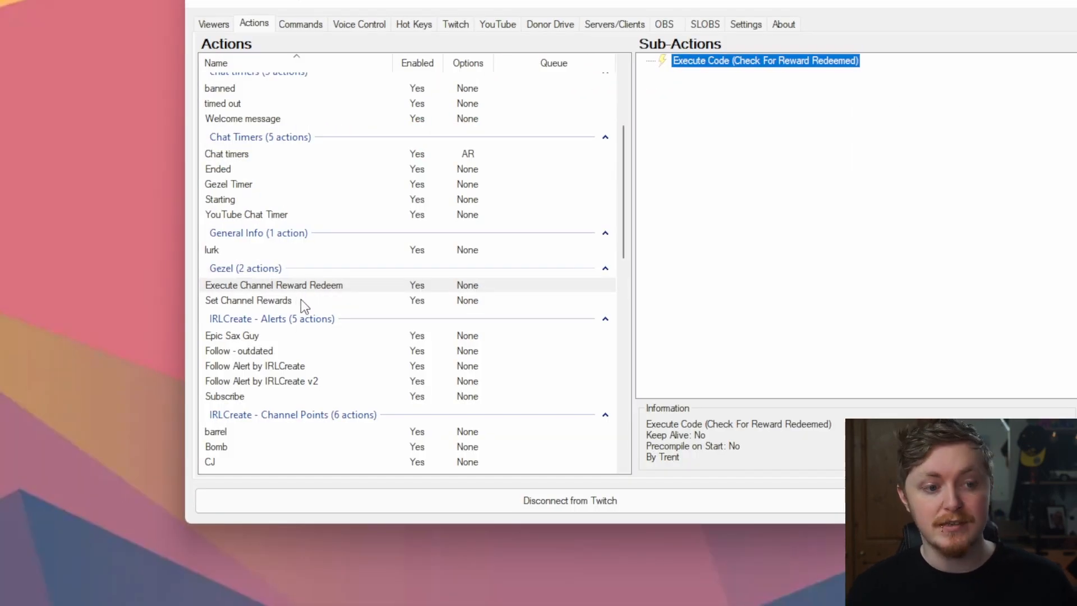
Paste the YouTube channel ID over the placeholder in Set Channel Rewards' code
{"action": "left_click", "coordinate": [297, 306]}
{"action": "double_click", "coordinate": [719, 60]}
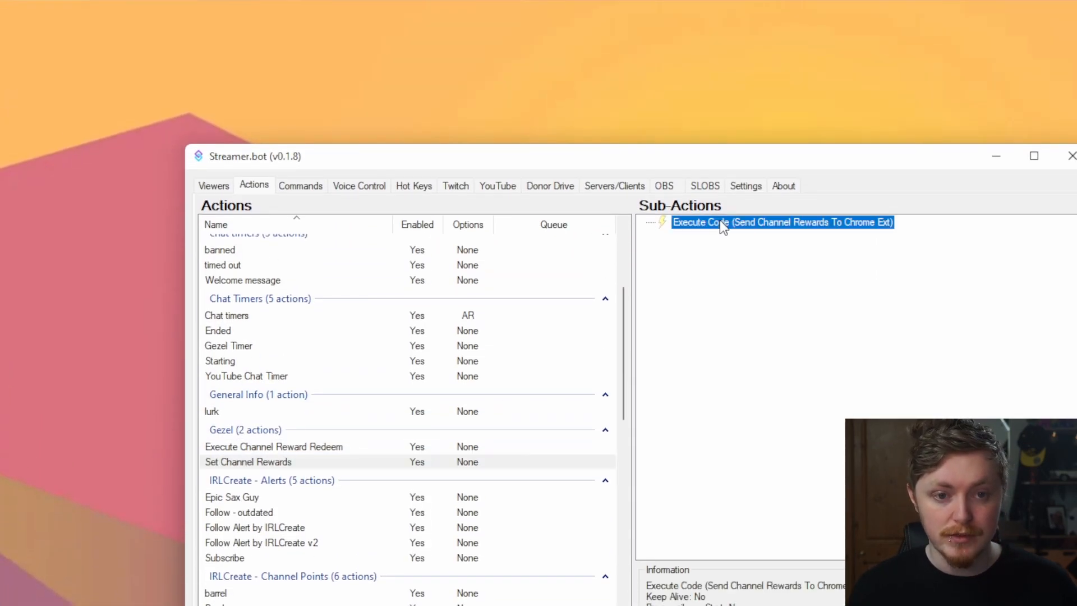
{"action": "left_click_drag", "start_coordinate": [696, 292], "coordinate": [531, 296]}
{"action": "key", "text": "ctrl+v"}
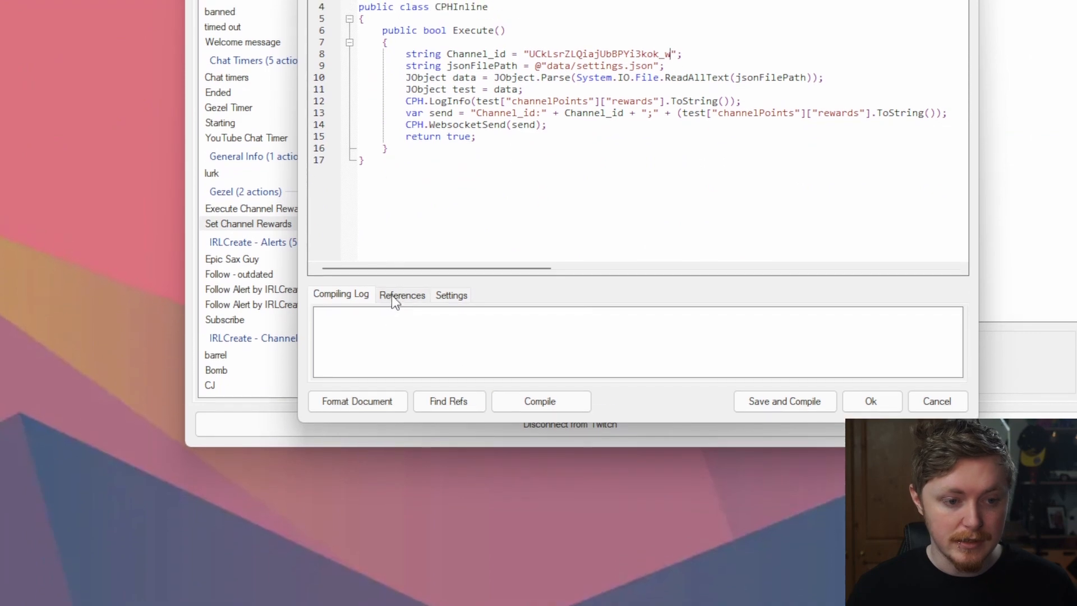
Add Newtonsoft.Json.dll as a reference and compile the Set Channel Rewards code
{"action": "left_click", "coordinate": [402, 533]}
{"action": "right_click", "coordinate": [403, 583]}
{"action": "left_click", "coordinate": [421, 312]}
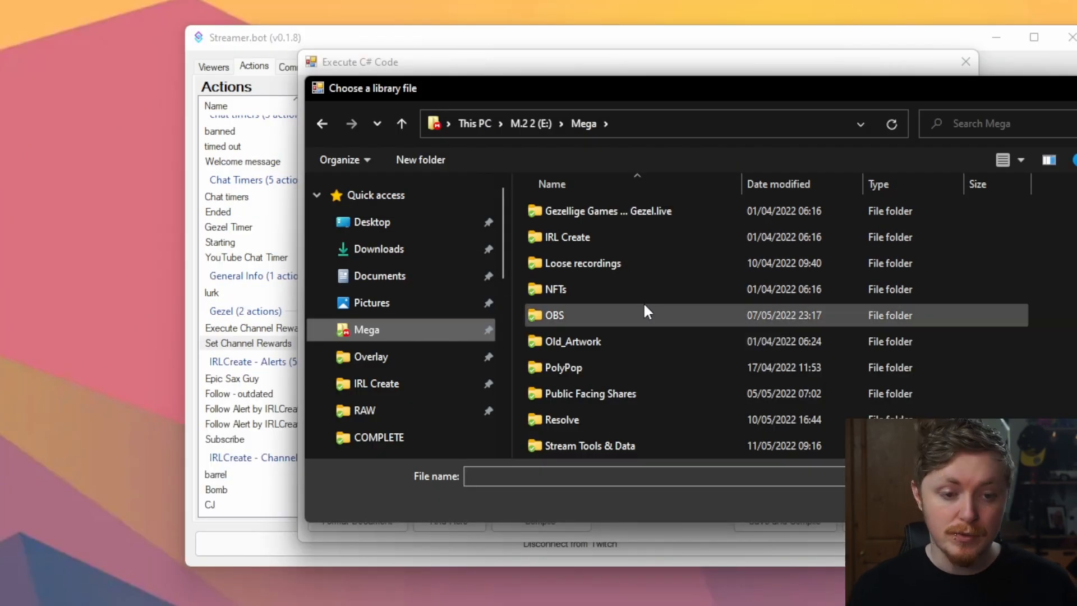
{"action": "scroll", "coordinate": [643, 301], "scroll_direction": "down", "scroll_amount": 1}
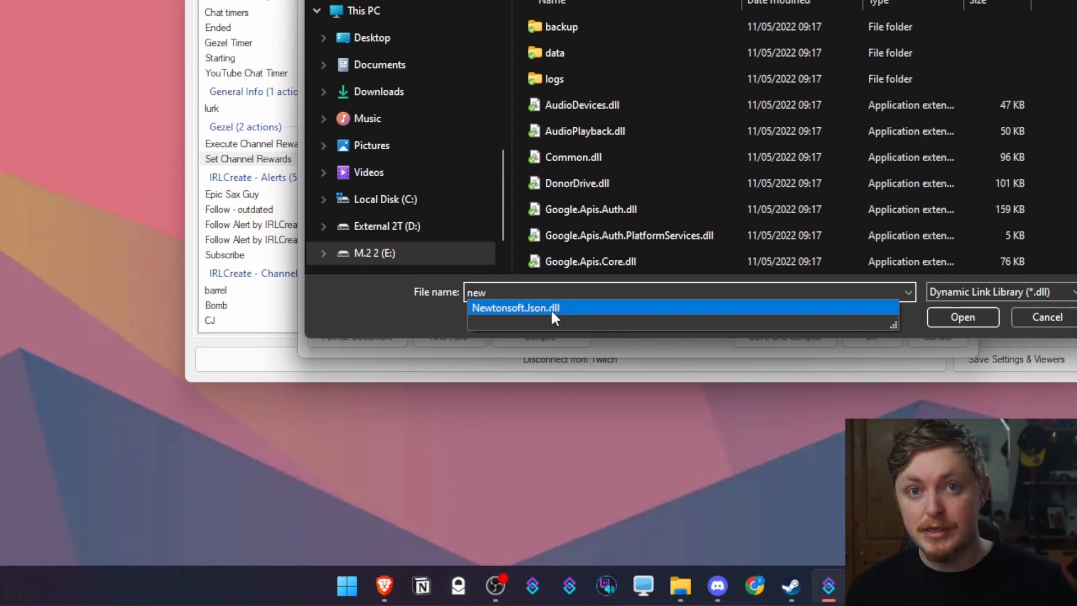
{"action": "left_click", "coordinate": [551, 309]}
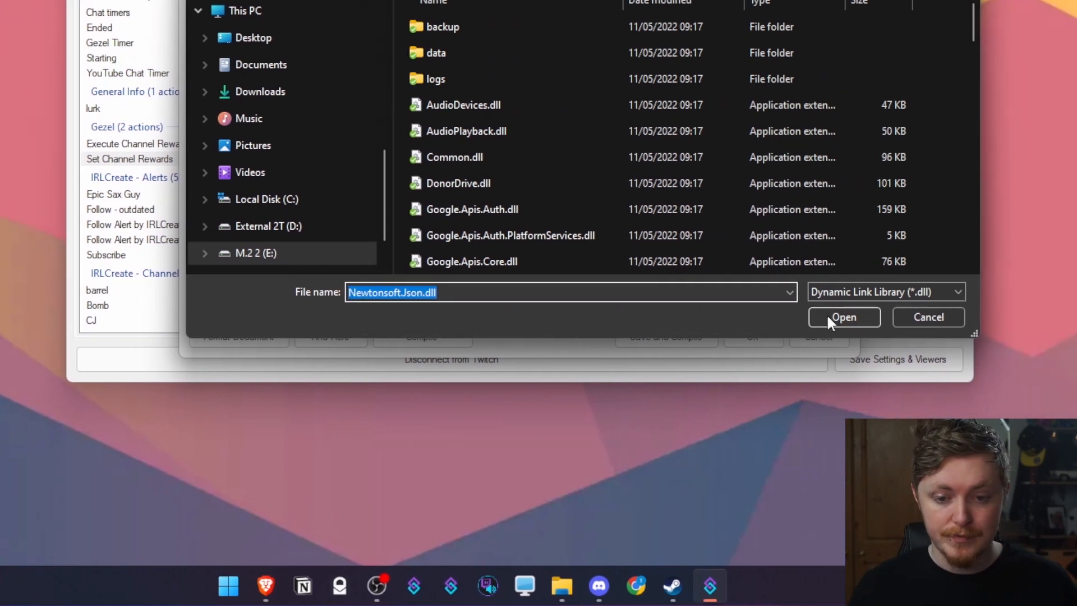
{"action": "left_click", "coordinate": [962, 317]}
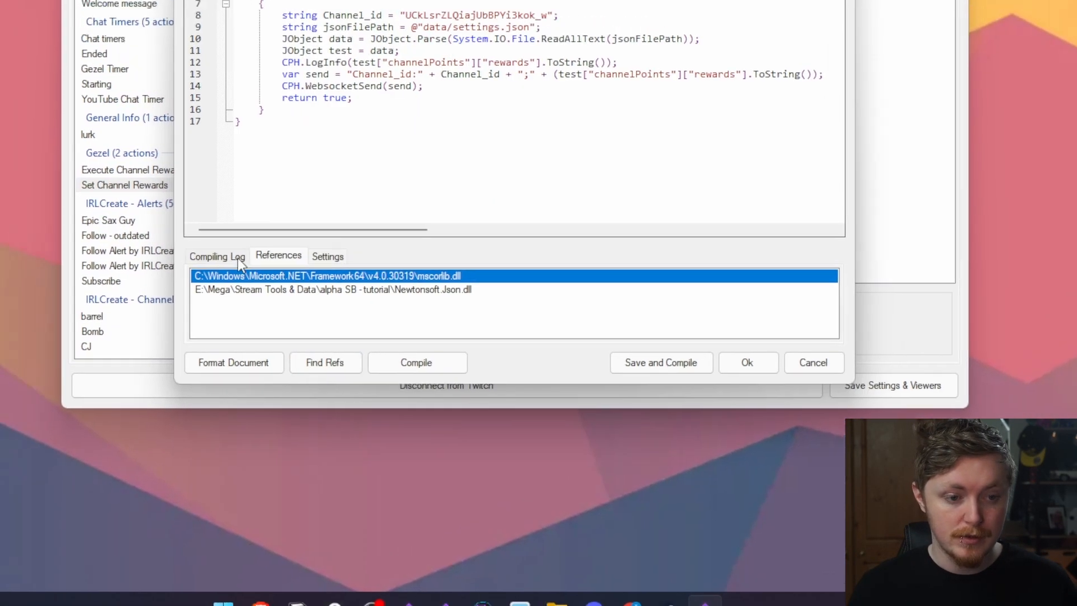
{"action": "left_click", "coordinate": [159, 230]}
{"action": "left_click", "coordinate": [358, 337]}
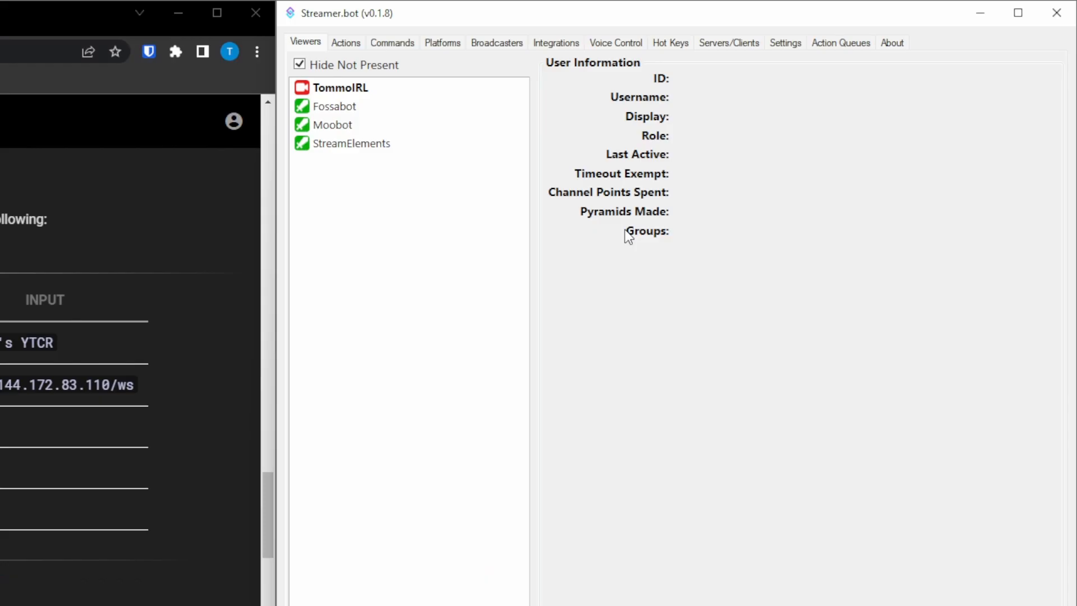
Add websocket client Gezel's YTCR at ws://144.172.83.110/ws with Auto Connect and Reconnect enabled
{"action": "left_click", "coordinate": [741, 45]}
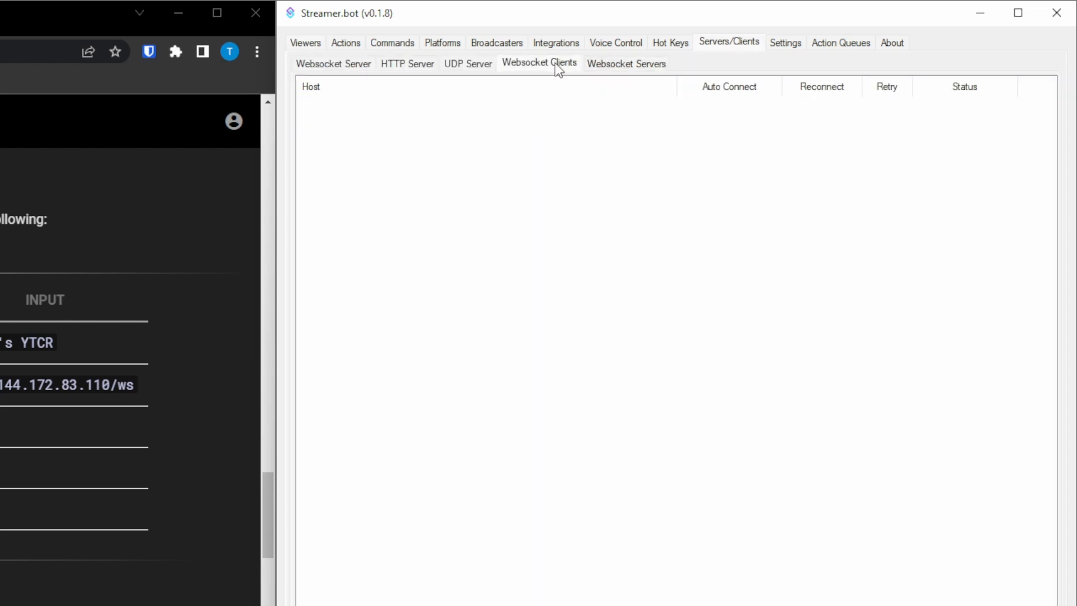
{"action": "right_click", "coordinate": [452, 214]}
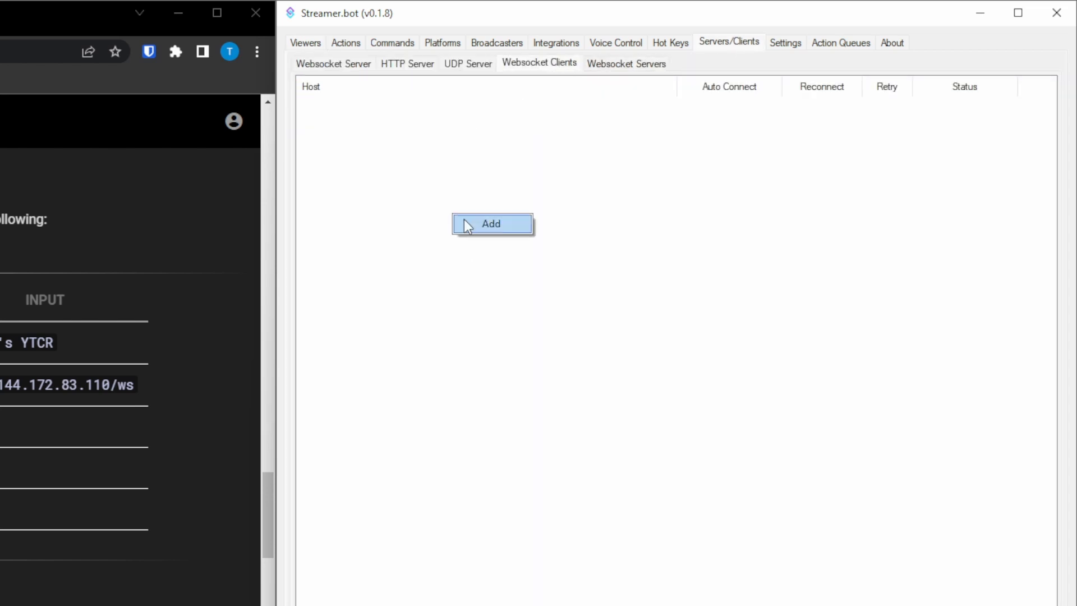
{"action": "left_click", "coordinate": [487, 228]}
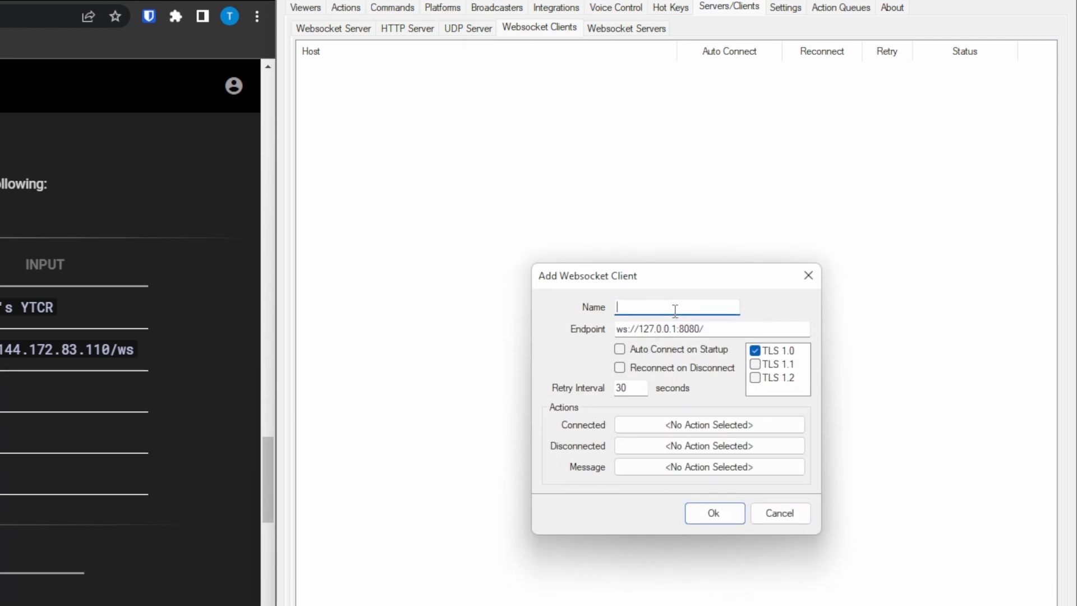
{"action": "type", "text": "Gezel's YTCR"}
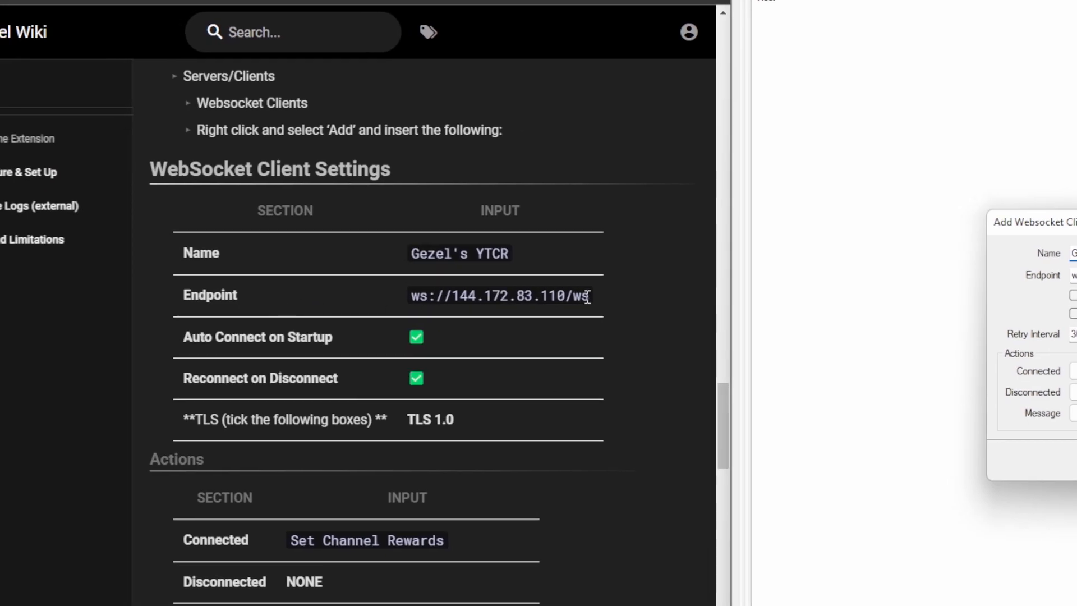
{"action": "left_click_drag", "start_coordinate": [590, 297], "coordinate": [421, 305]}
{"action": "left_click", "coordinate": [783, 295]}
{"action": "key", "text": "ctrl+a"}
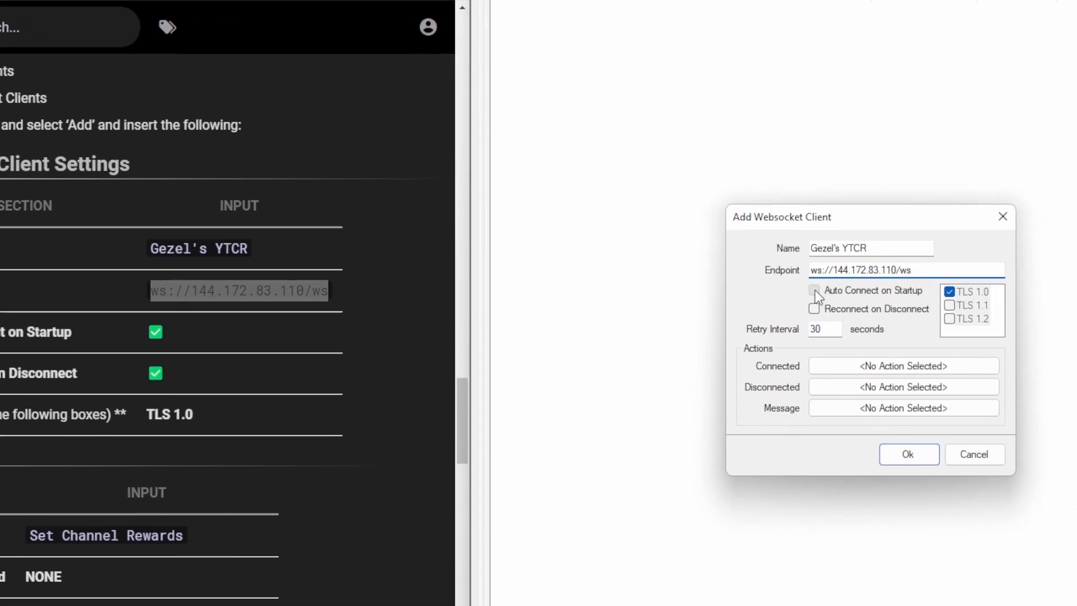
{"action": "left_click", "coordinate": [819, 290]}
{"action": "left_click", "coordinate": [787, 310]}
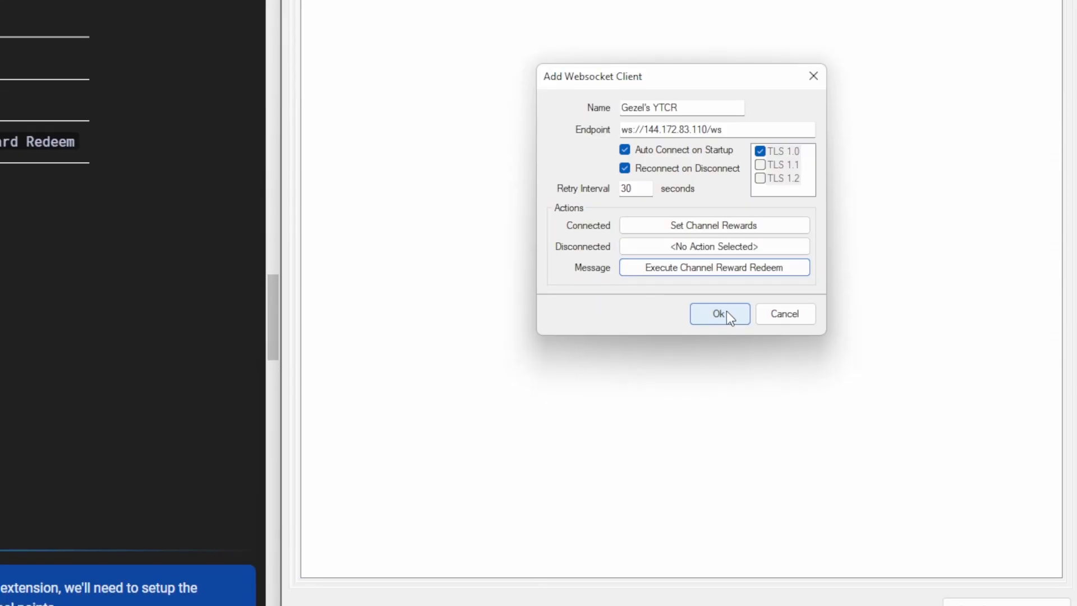
{"action": "left_click", "coordinate": [728, 314]}
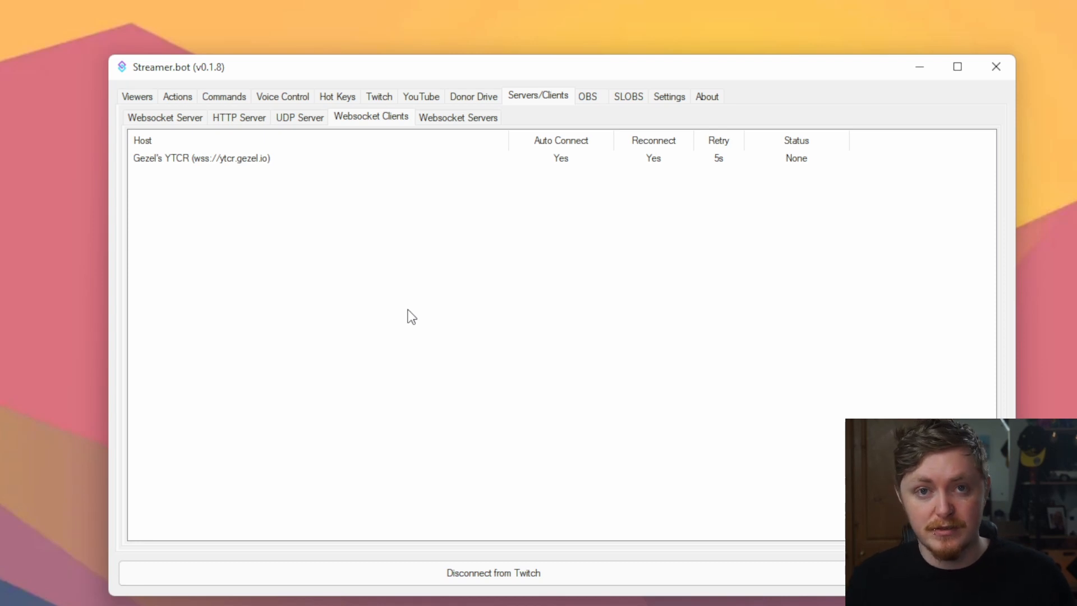
Connect the Gezel's YTCR client and save the settings
{"action": "right_click", "coordinate": [741, 250]}
{"action": "left_click", "coordinate": [785, 362]}
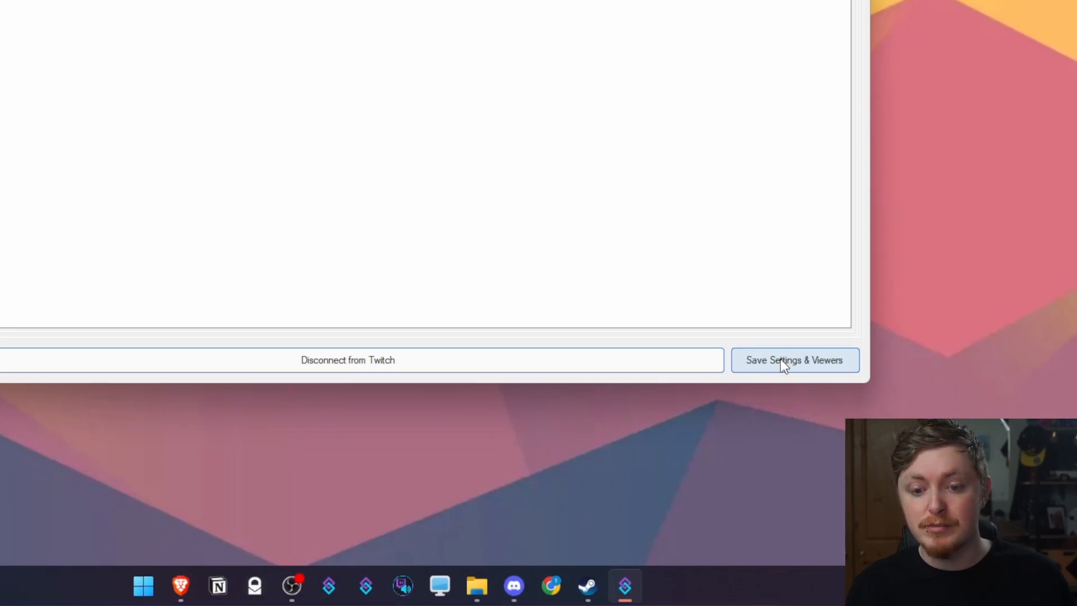
{"action": "left_click", "coordinate": [856, 566]}
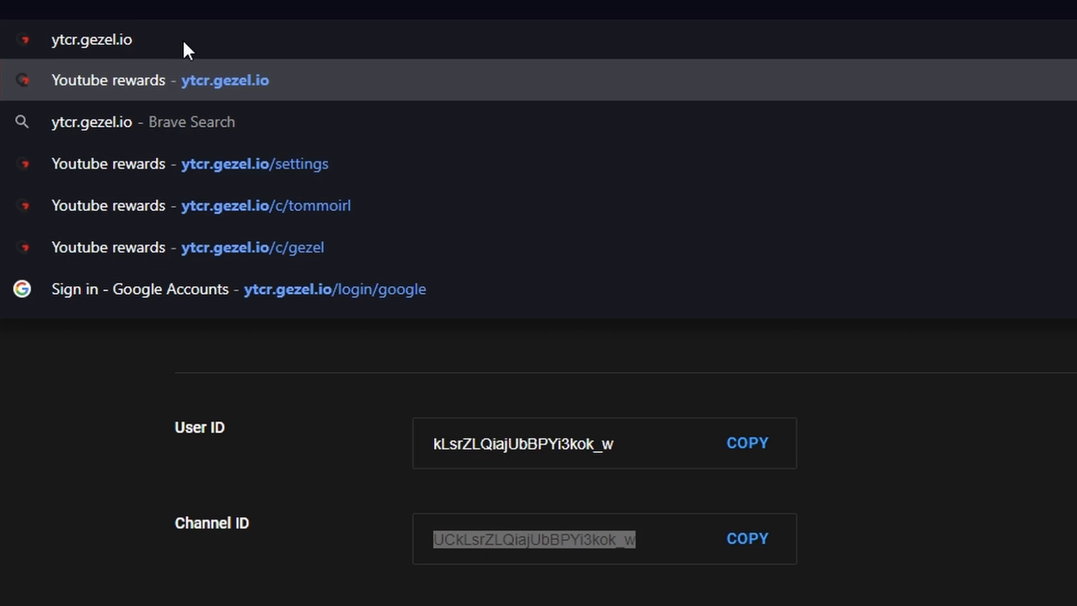
Go to ytcr.gezel.io and bring up the signup form
{"action": "key", "text": "Return"}
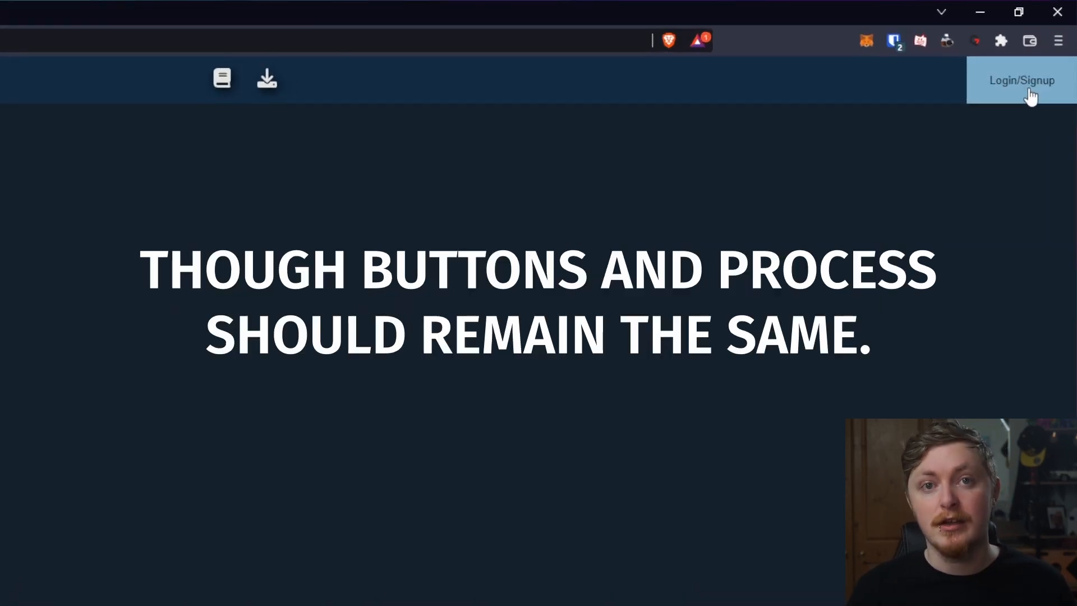
{"action": "left_click", "coordinate": [1031, 97]}
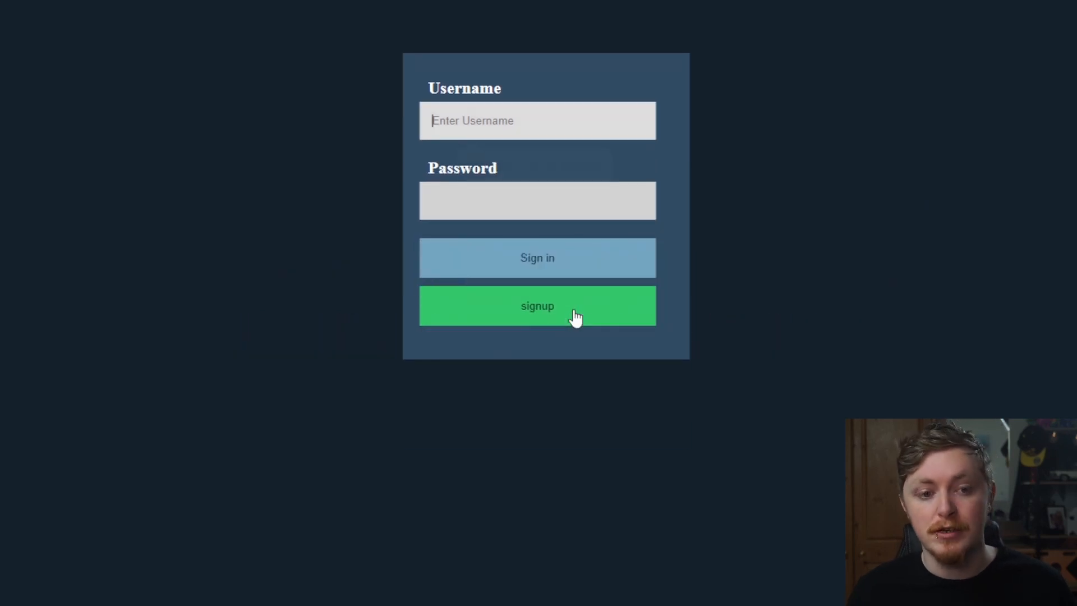
{"action": "left_click", "coordinate": [577, 443]}
Sign up with a username, the e-mail address, the pasted YouTube channel ID and a password
{"action": "left_click", "coordinate": [518, 126]}
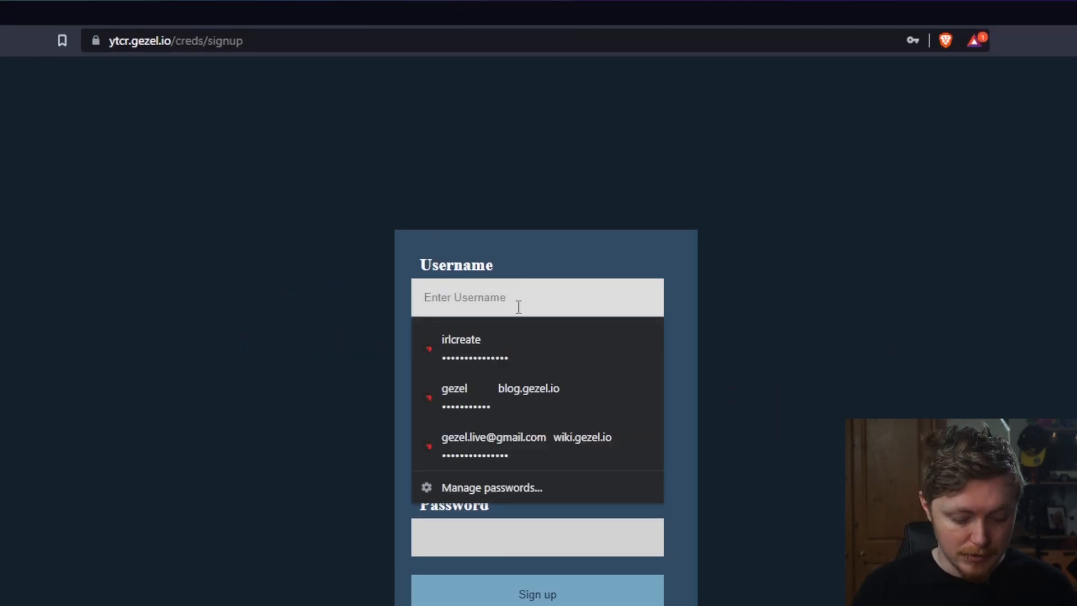
{"action": "type", "text": "irlcreate"}
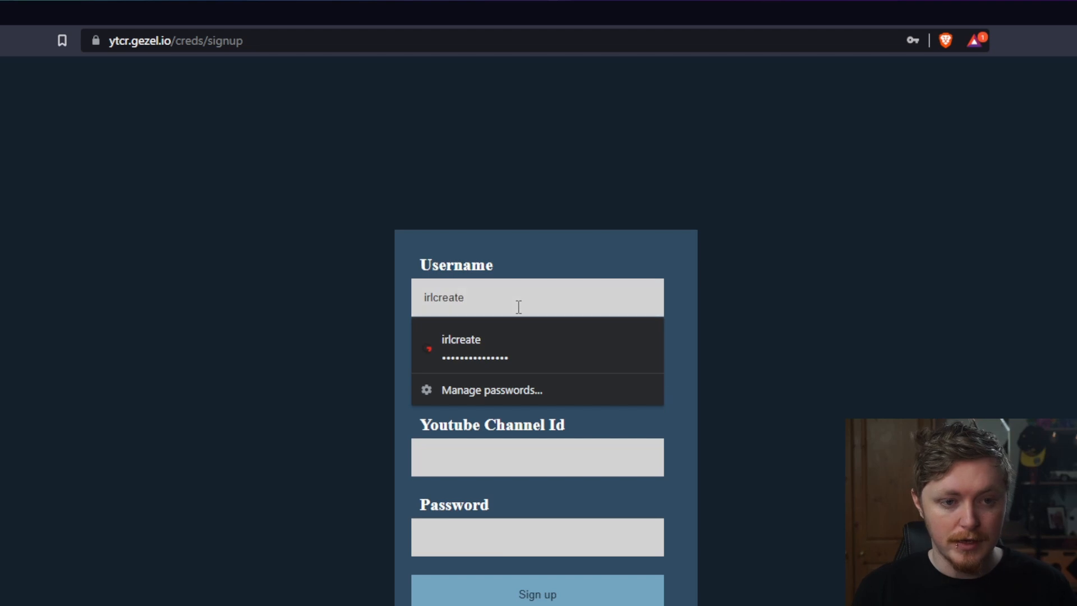
{"action": "key", "text": "Tab"}
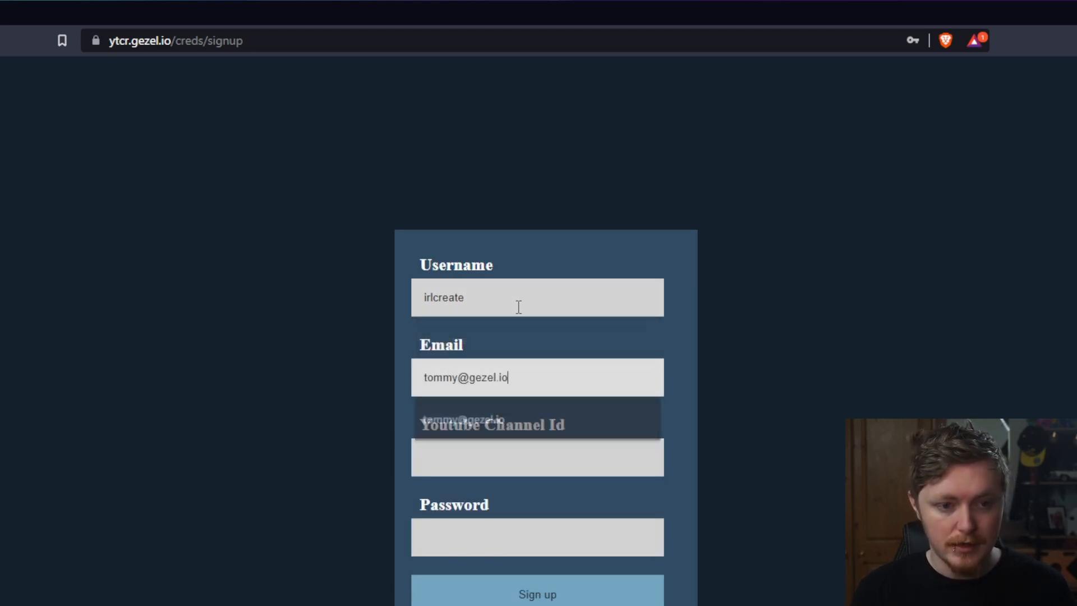
{"action": "key", "text": "Tab"}
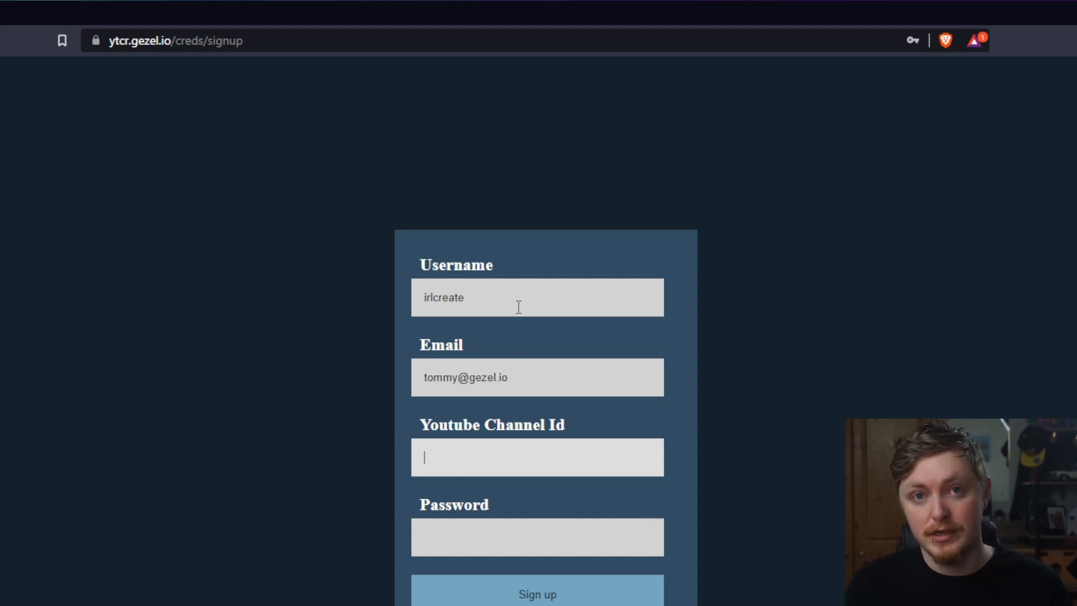
{"action": "key", "text": "ctrl+v"}
{"action": "left_click", "coordinate": [490, 526]}
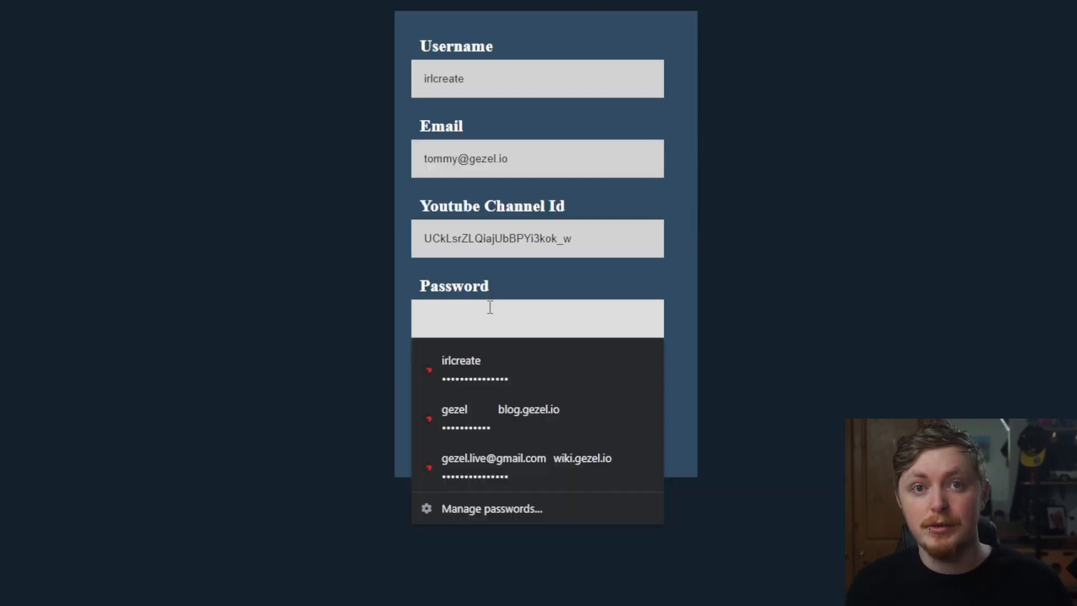
{"action": "type", "text": "••••••••"}
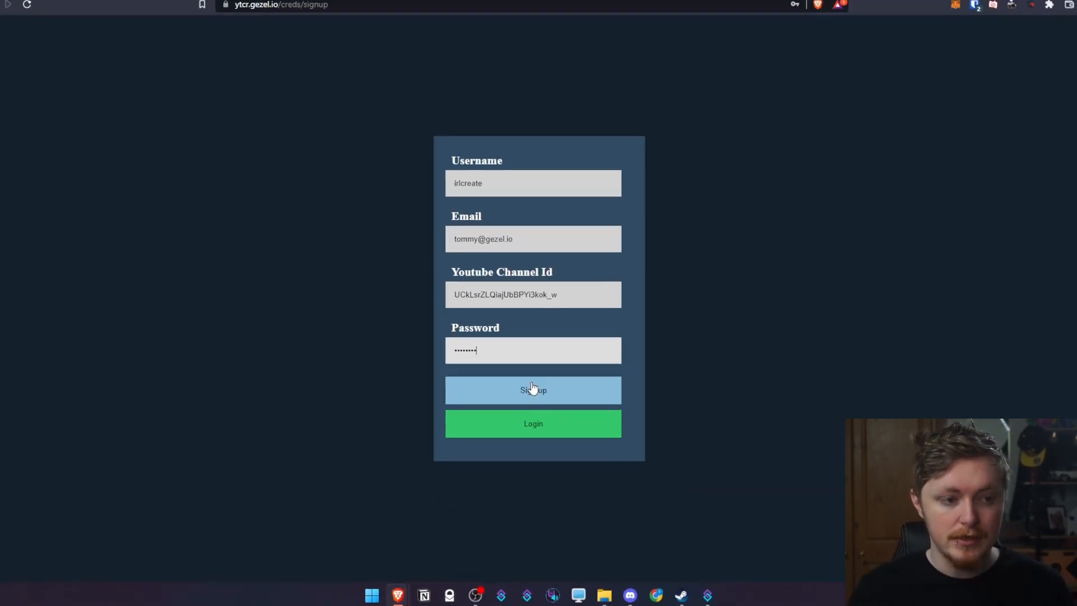
{"action": "left_click", "coordinate": [547, 398]}
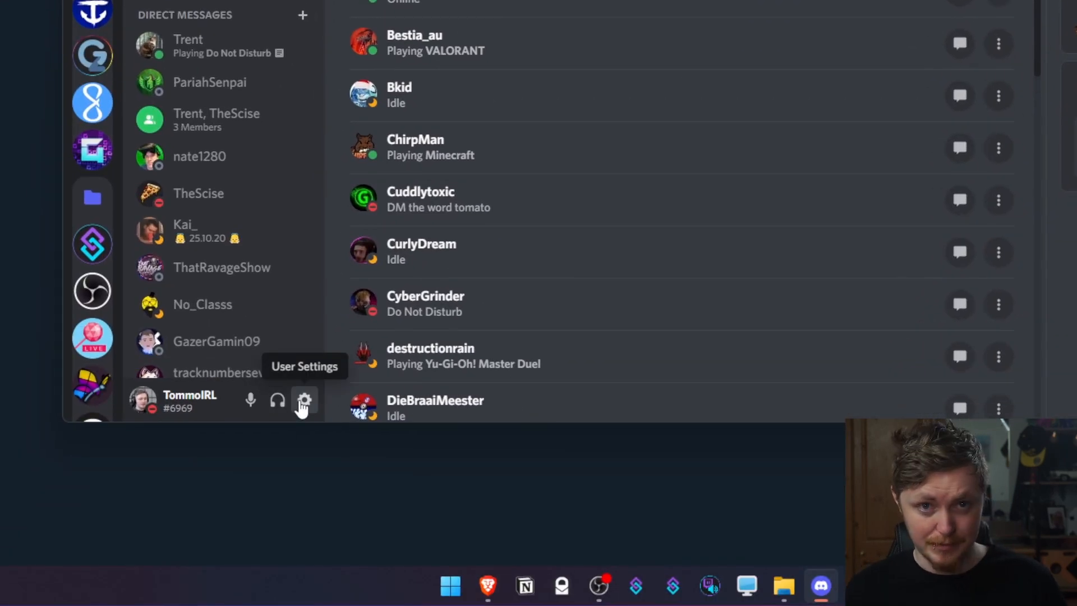
Check Discord's User Settings > Connections for the linked YouTube channels
{"action": "left_click", "coordinate": [304, 400]}
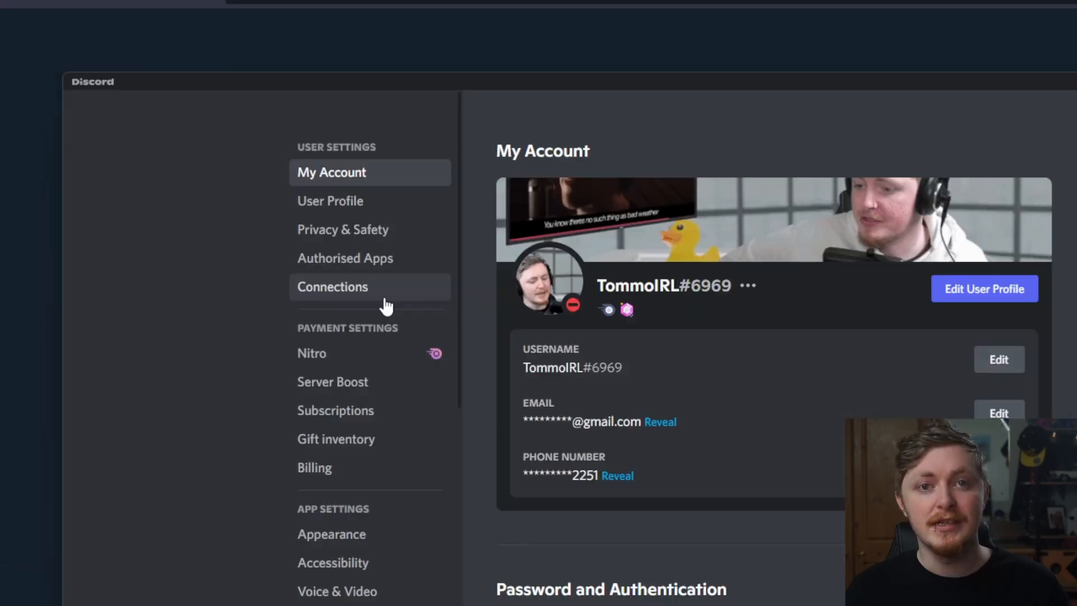
{"action": "left_click", "coordinate": [385, 304]}
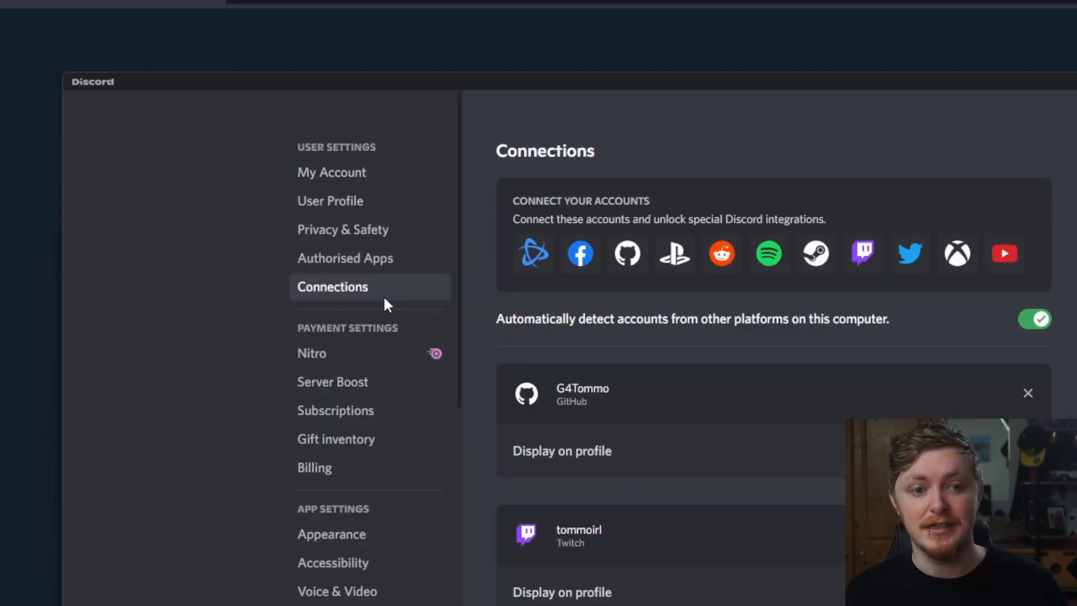
{"action": "scroll", "coordinate": [678, 385], "scroll_direction": "down", "scroll_amount": 15}
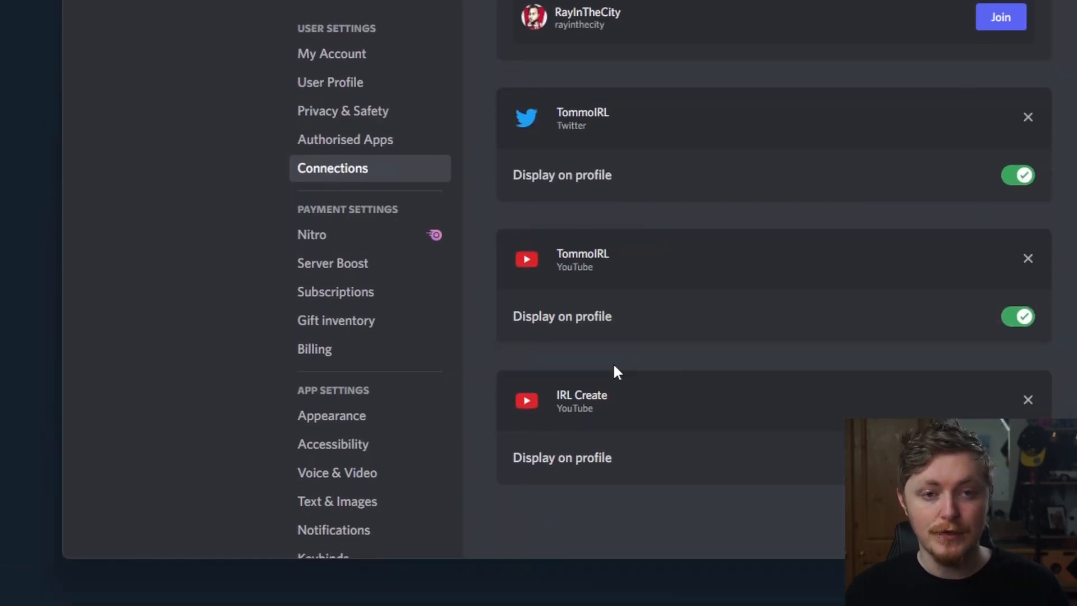
{"action": "scroll", "coordinate": [707, 393], "scroll_direction": "up", "scroll_amount": 2}
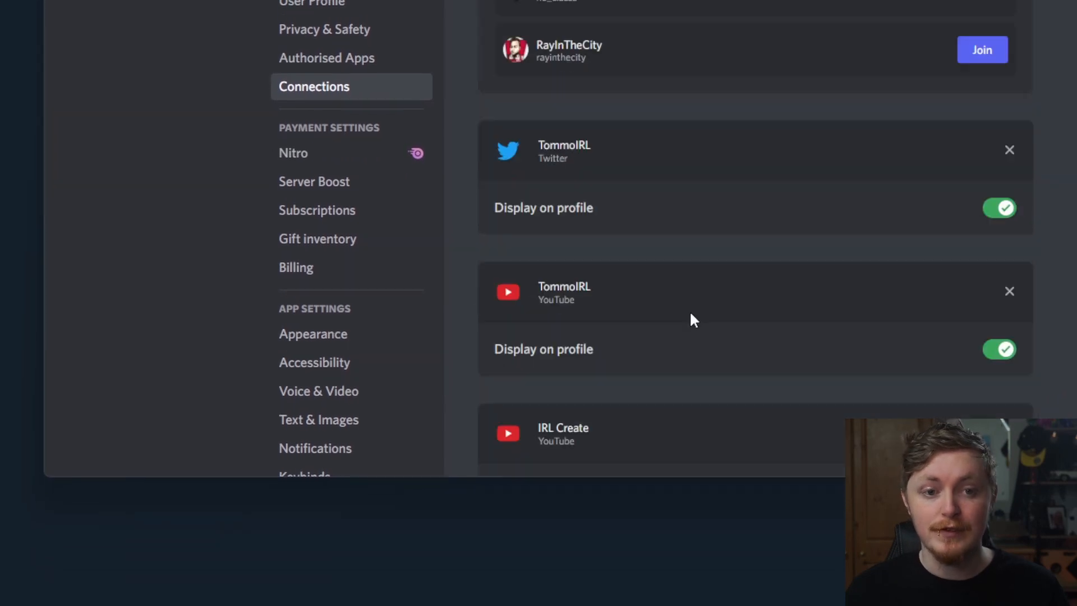
{"action": "scroll", "coordinate": [694, 320], "scroll_direction": "up", "scroll_amount": 5}
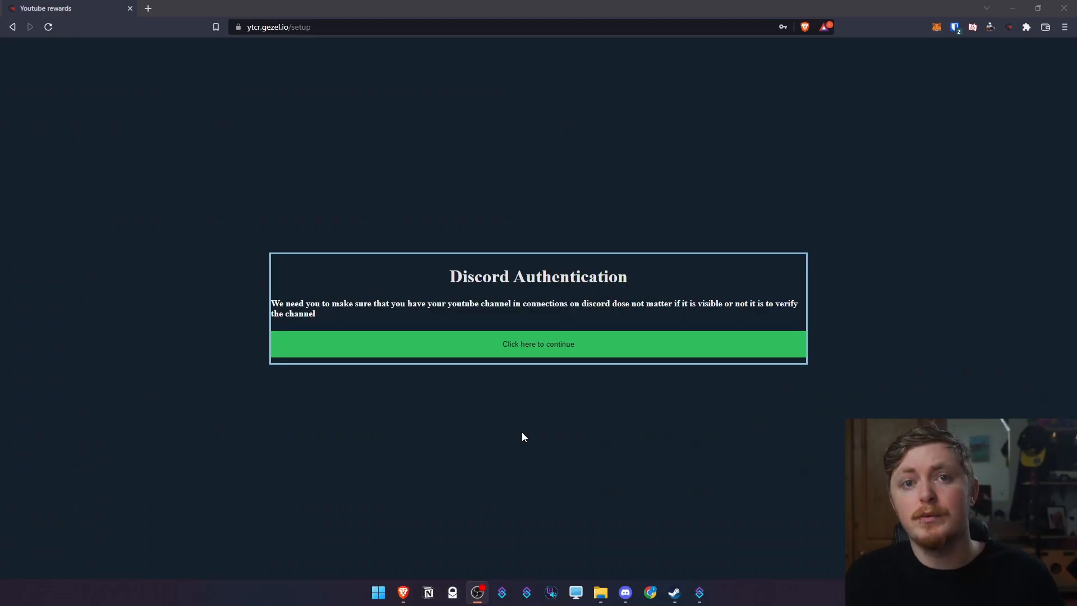
Continue to the Discord step and authorize YTCR to access the Discord account
{"action": "left_click", "coordinate": [538, 352]}
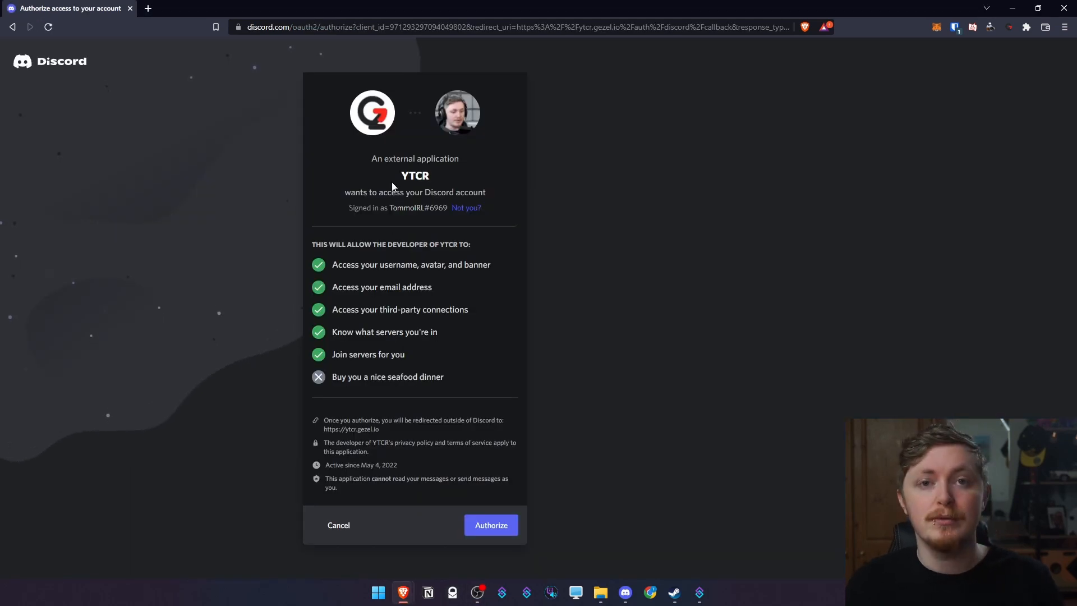
{"action": "left_click", "coordinate": [491, 525]}
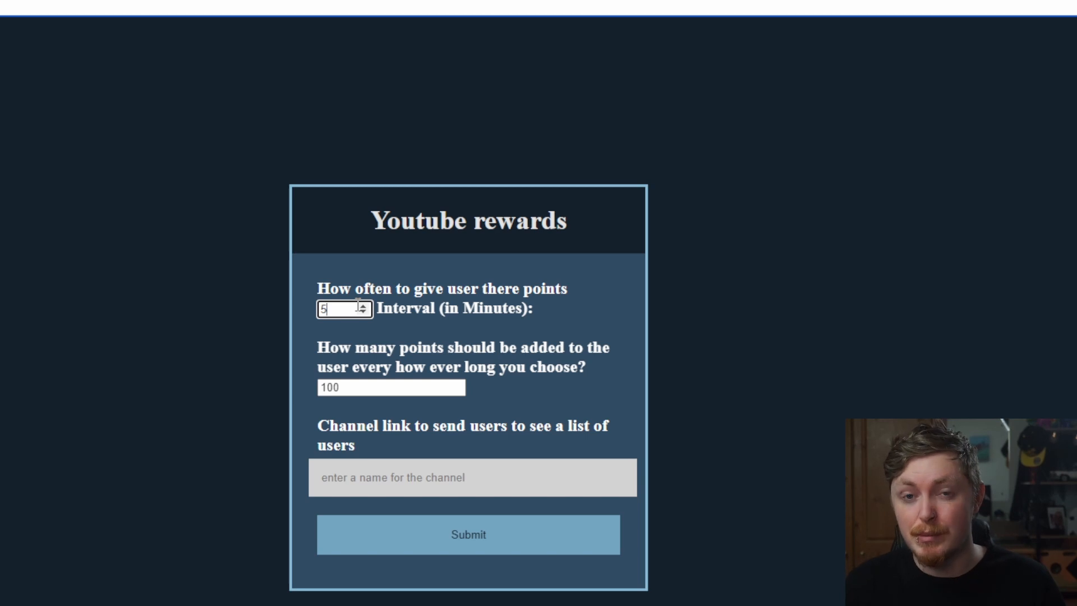
Enter 'irlcreate' as the channel link name and submit the Youtube rewards settings
{"action": "scroll", "coordinate": [358, 305], "scroll_direction": "down", "scroll_amount": 1}
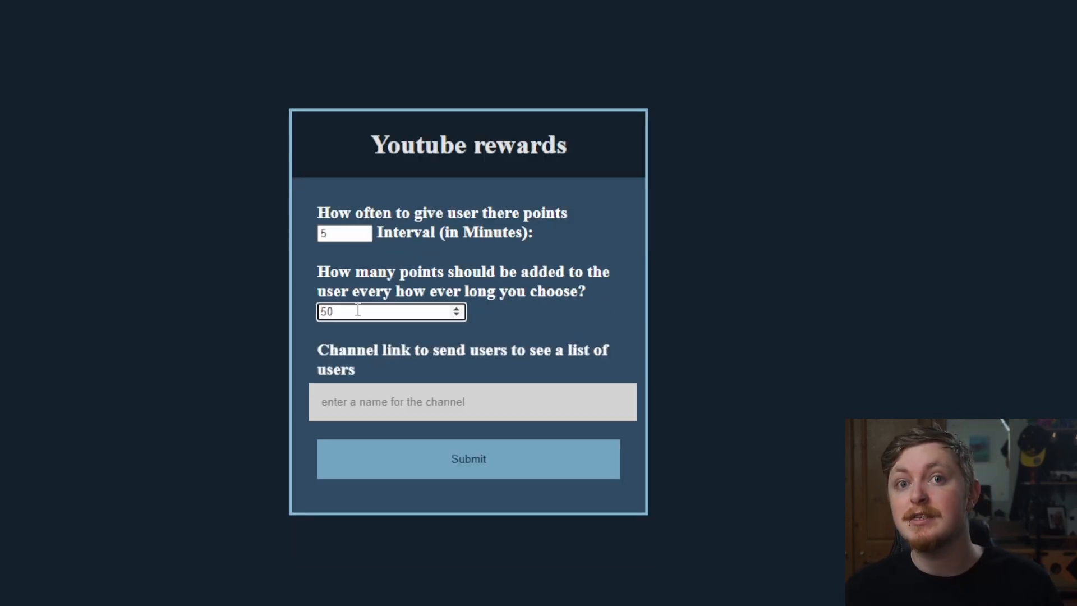
{"action": "scroll", "coordinate": [357, 310], "scroll_direction": "down", "scroll_amount": 2}
{"action": "left_click", "coordinate": [393, 310]}
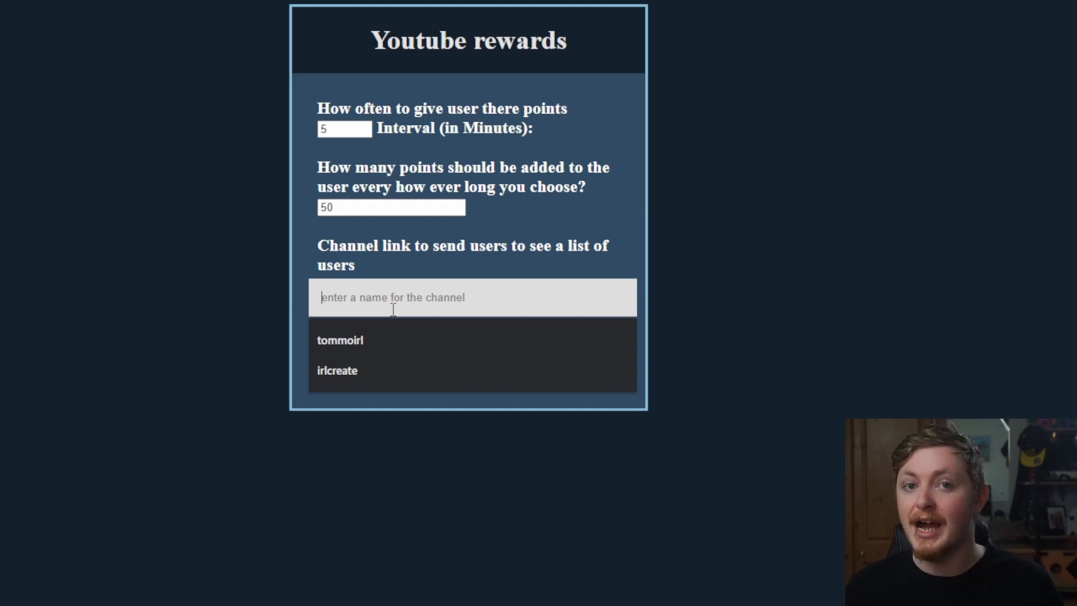
{"action": "type", "text": "irlcreate"}
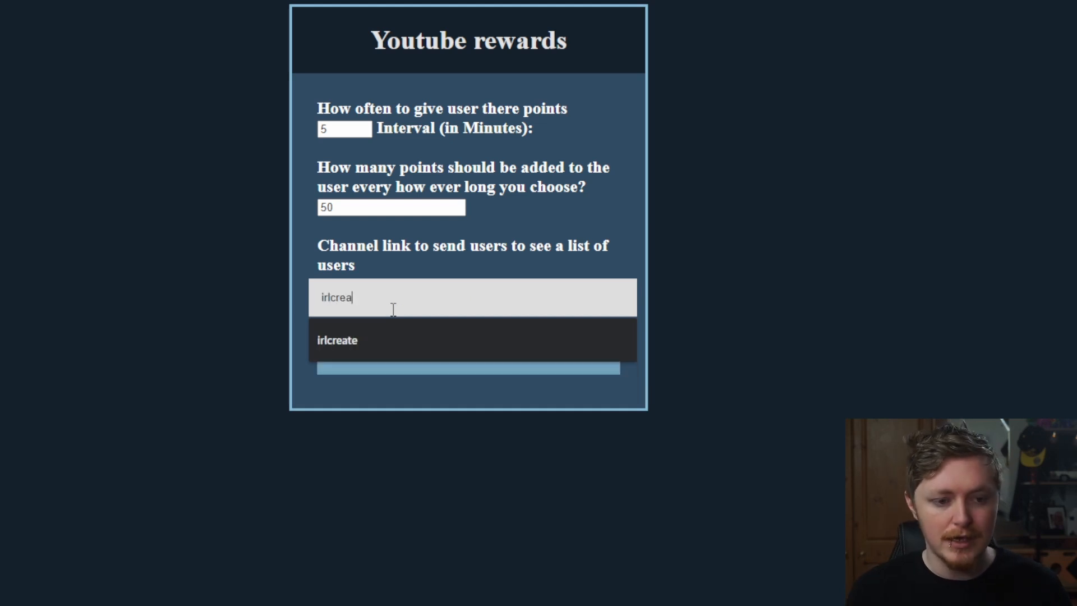
{"action": "scroll", "coordinate": [453, 296], "scroll_direction": "up", "scroll_amount": 1}
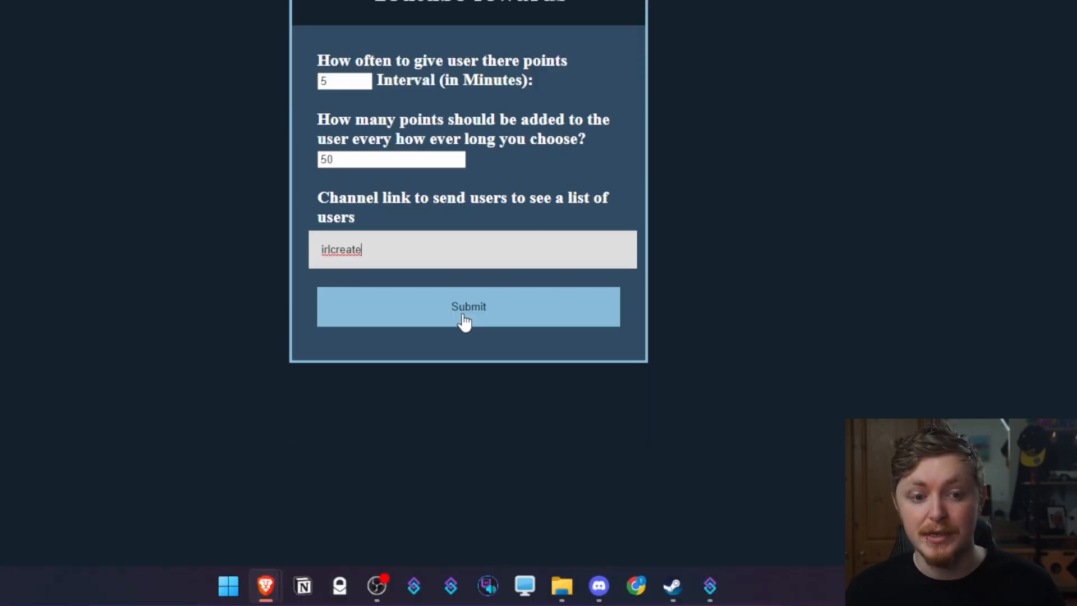
{"action": "left_click", "coordinate": [465, 321]}
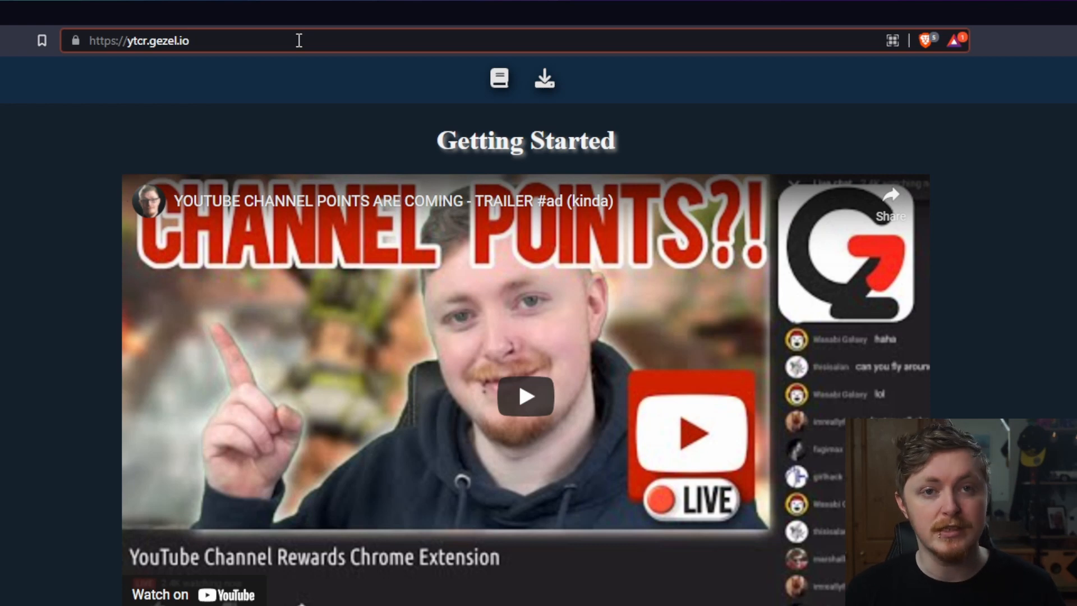
Load the points page at ytcr.gezel.io/c/irlcreate
{"action": "type", "text": "/c/"}
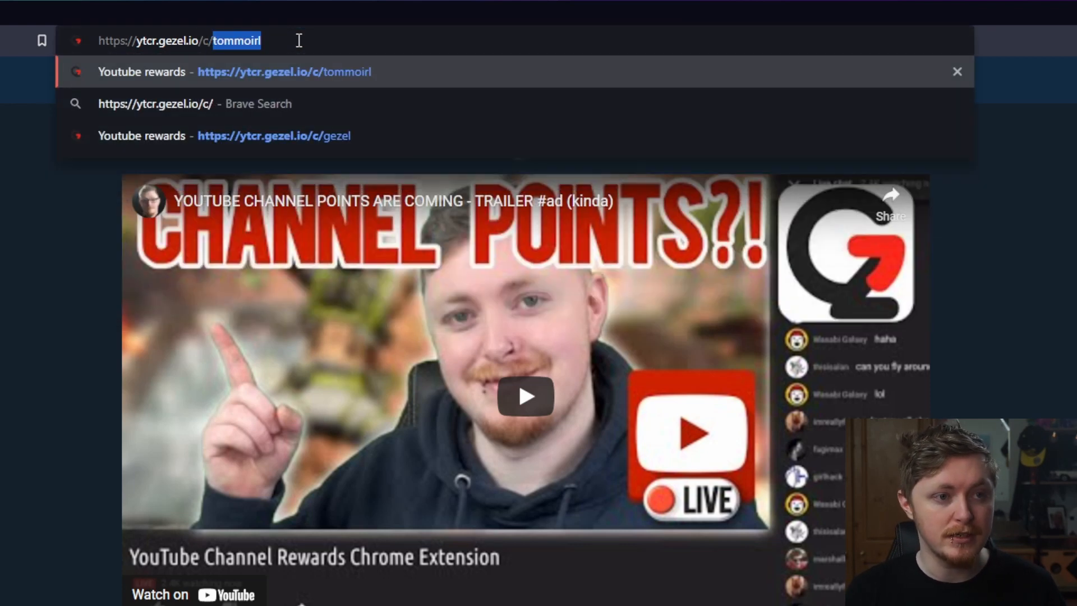
{"action": "type", "text": "irlcreate"}
{"action": "key", "text": "Return"}
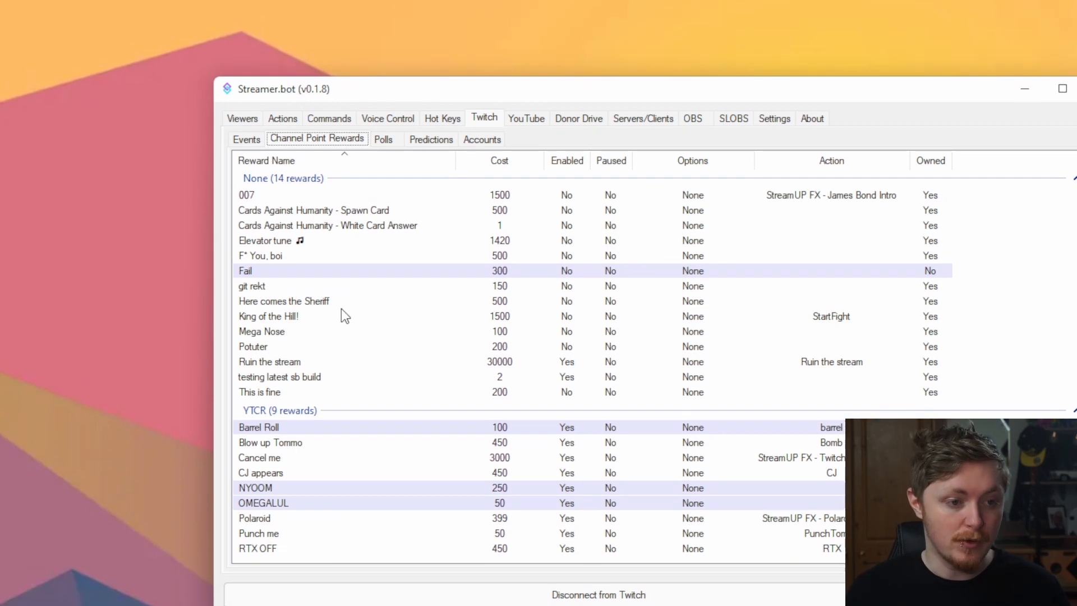
{"action": "left_click", "coordinate": [334, 316]}
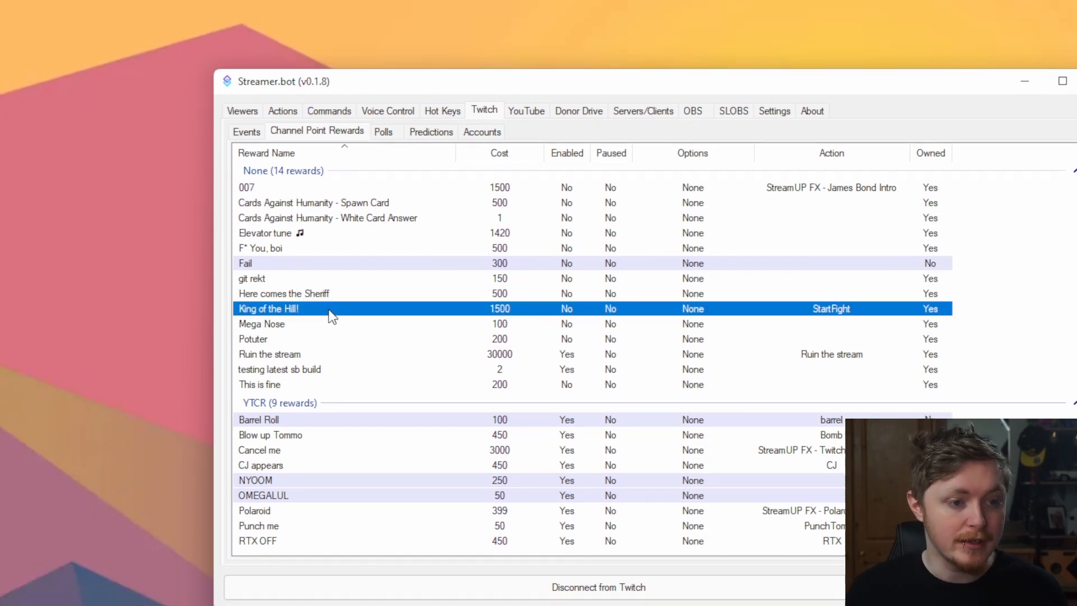
{"action": "double_click", "coordinate": [333, 317]}
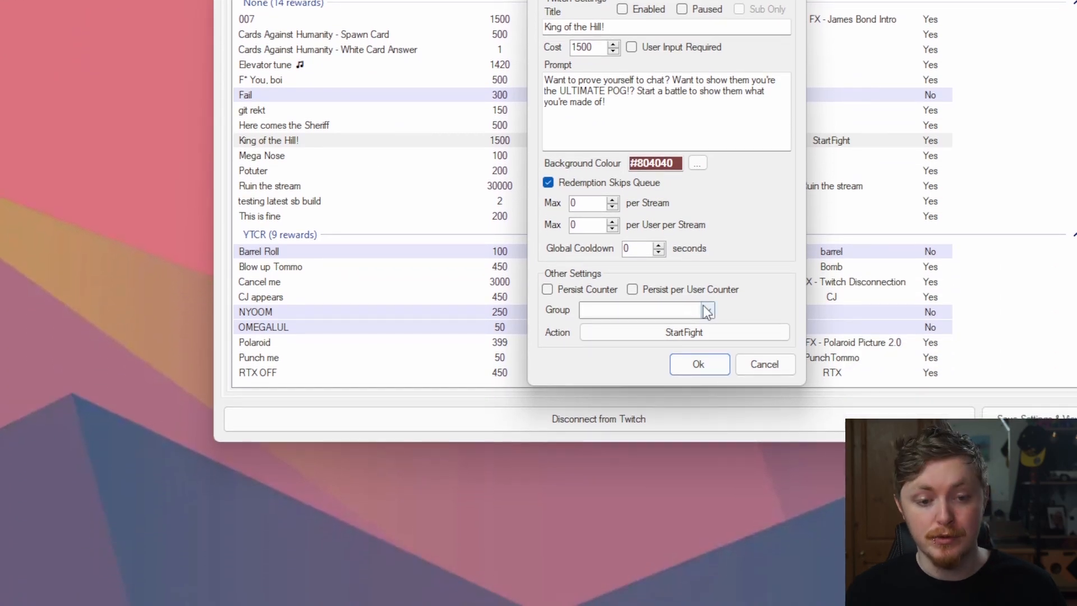
{"action": "left_click", "coordinate": [686, 311]}
{"action": "type", "text": "YTCR"}
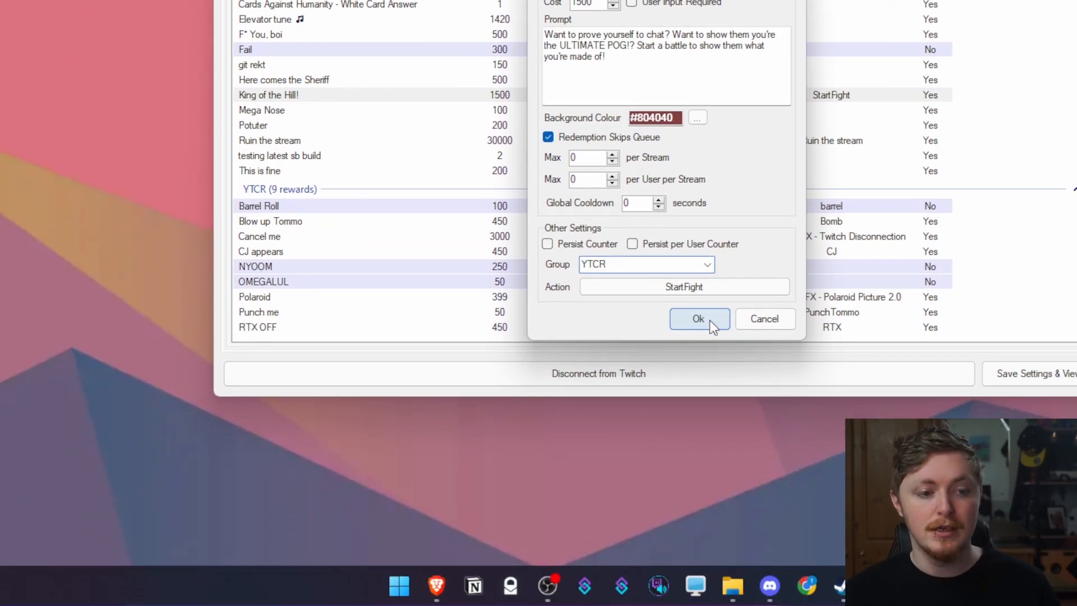
{"action": "left_click", "coordinate": [709, 363]}
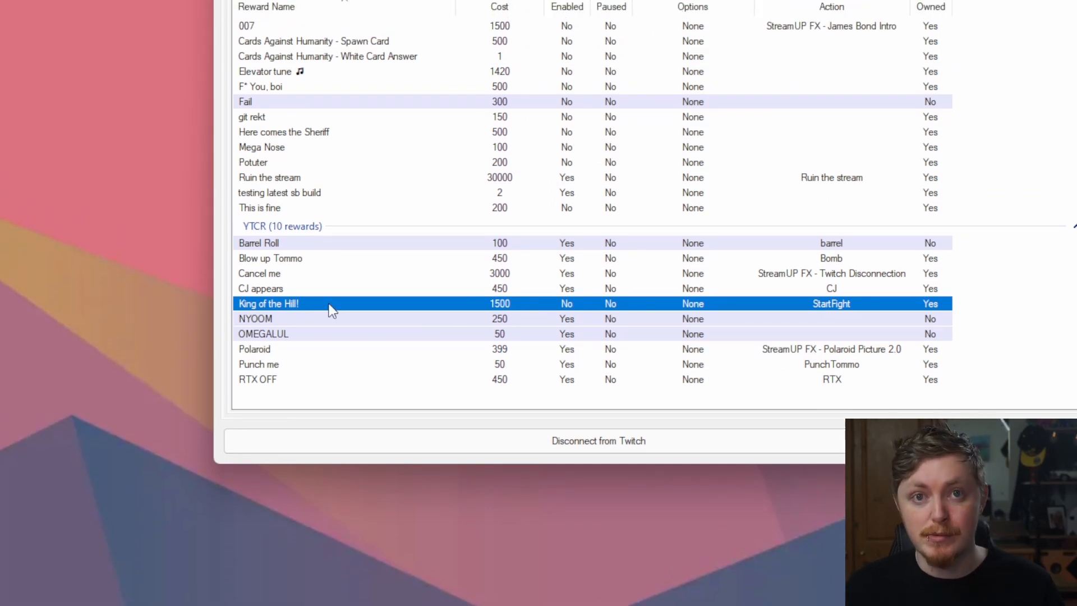
{"action": "right_click", "coordinate": [331, 310]}
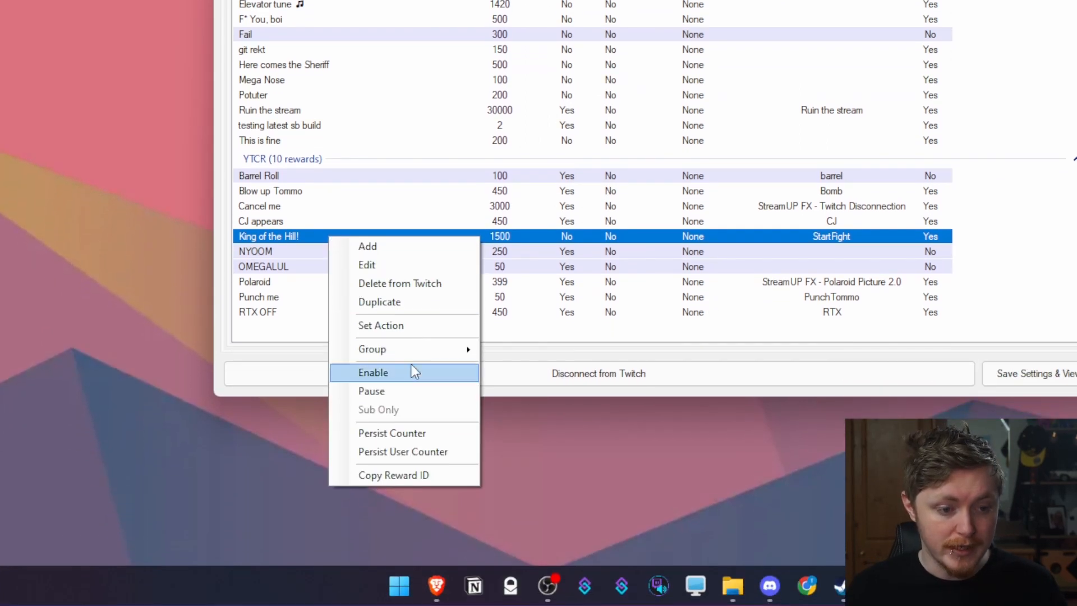
{"action": "mouse_move", "coordinate": [419, 417]}
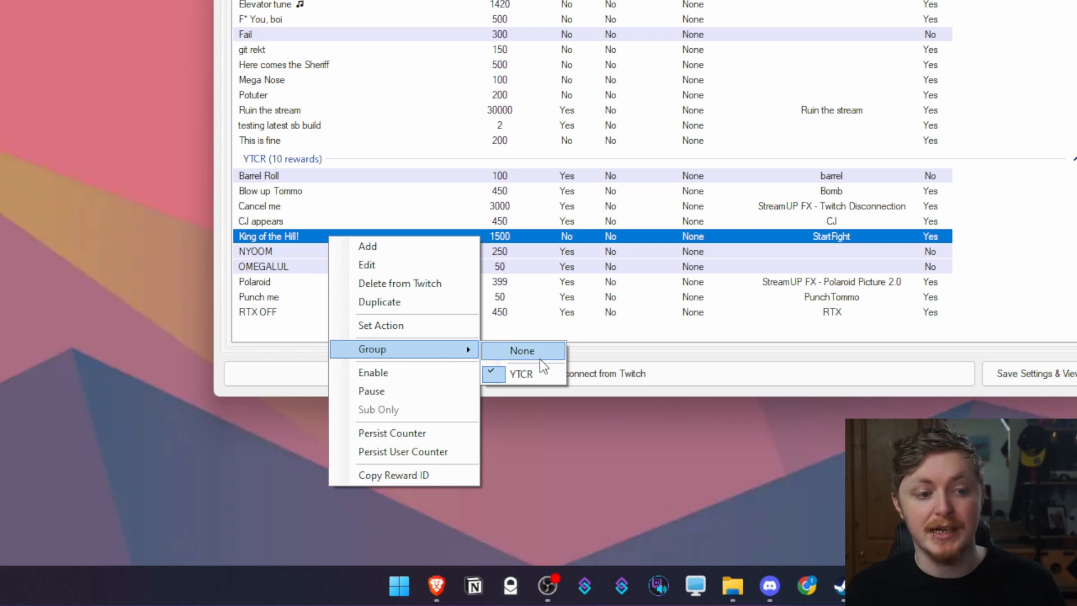
{"action": "left_click", "coordinate": [539, 359]}
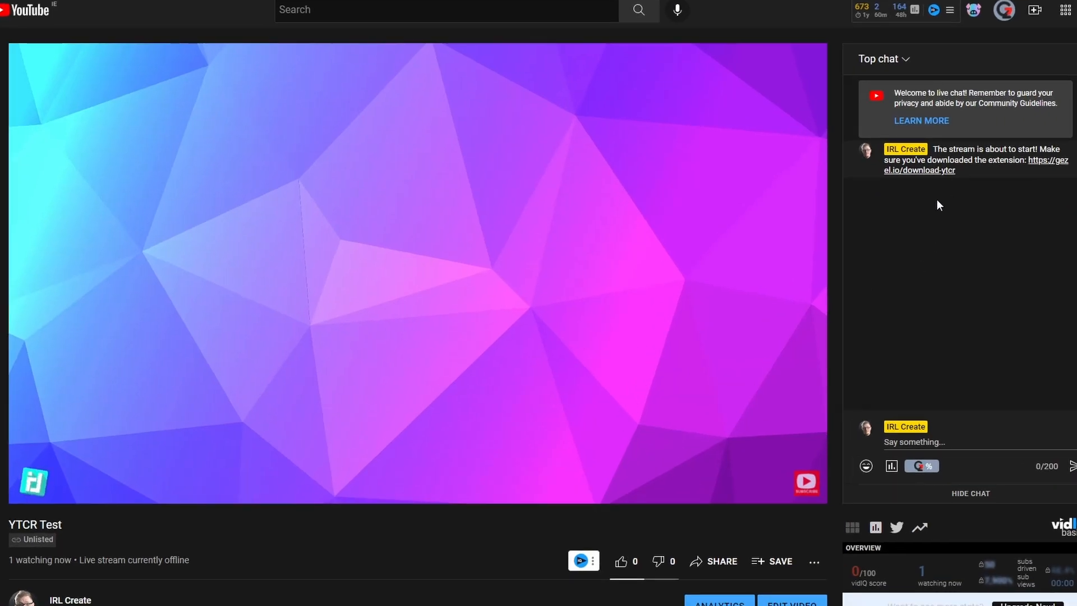
Activate the YTCR extension and show the reward buttons like CJ appears and Barrel Roll
{"action": "left_click", "coordinate": [1007, 16]}
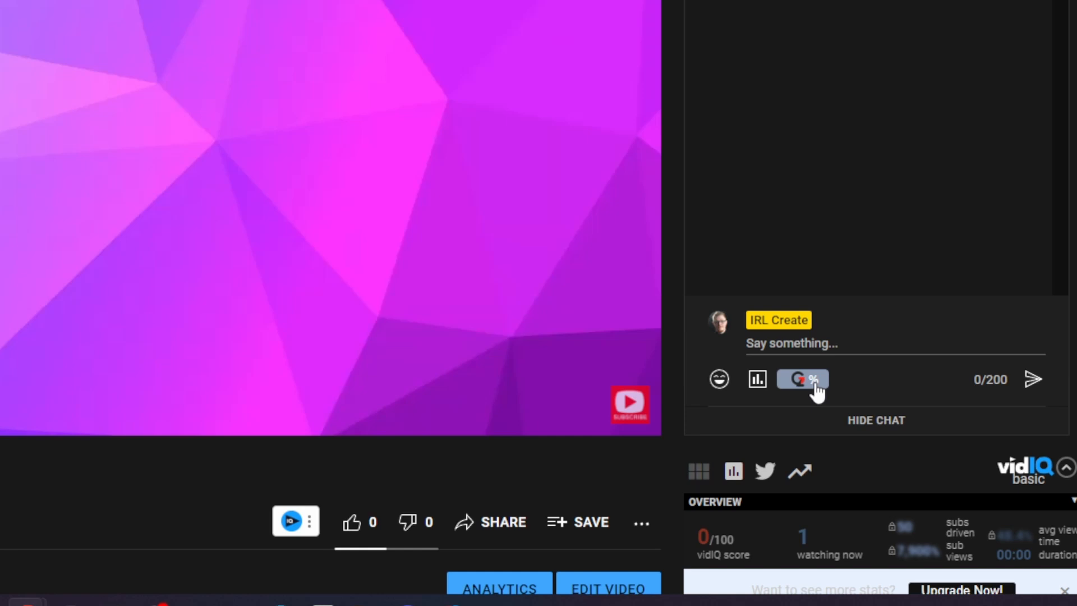
{"action": "left_click", "coordinate": [815, 381]}
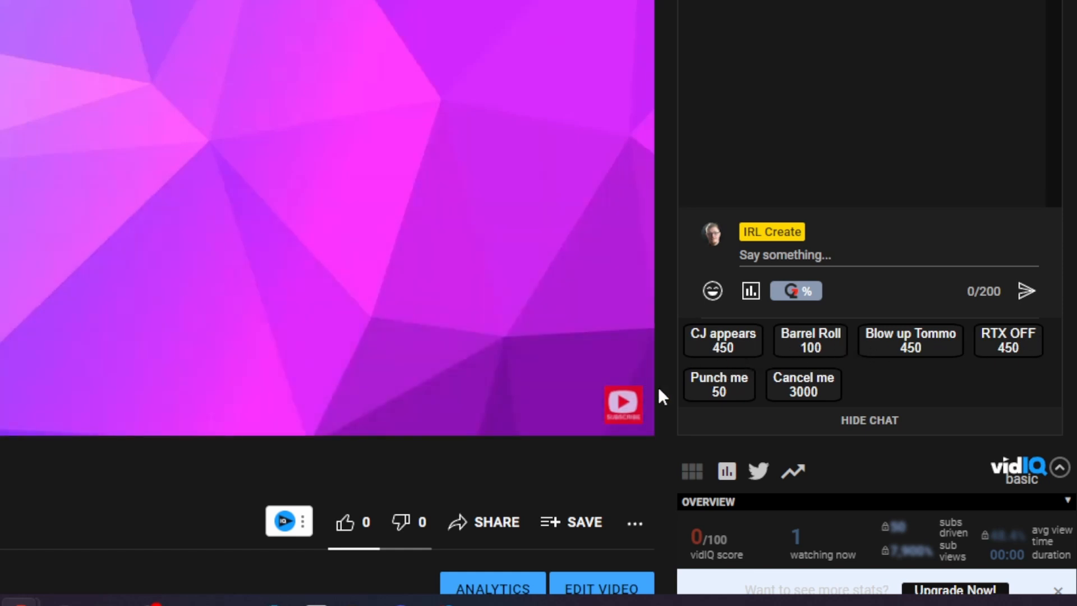
{"action": "left_click", "coordinate": [530, 601]}
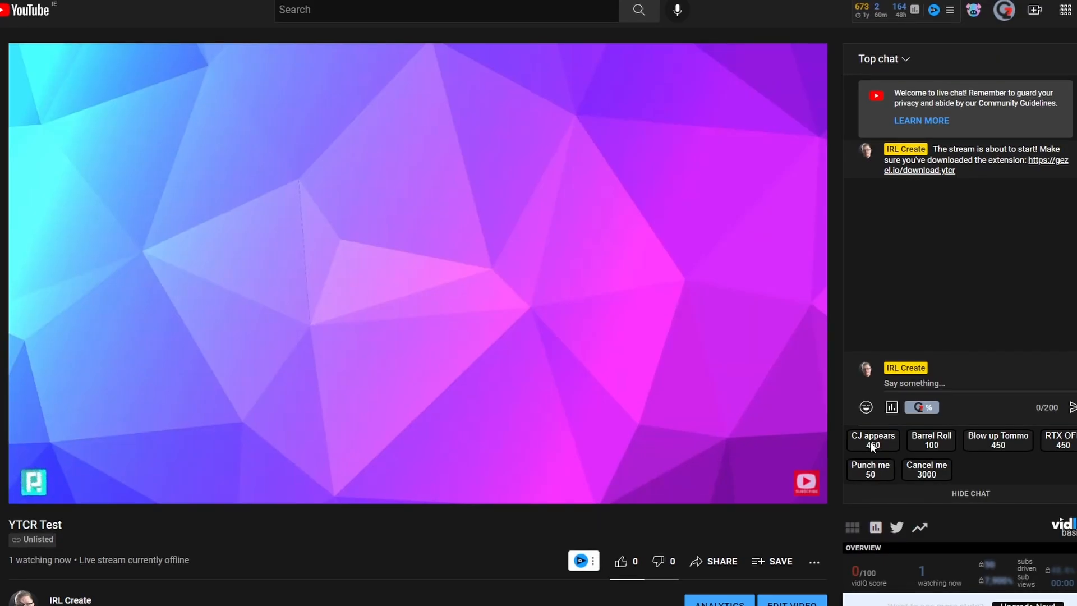
Redeem 'CJ appears' for 450 points and highlight the redemption message in chat
{"action": "left_click", "coordinate": [871, 441]}
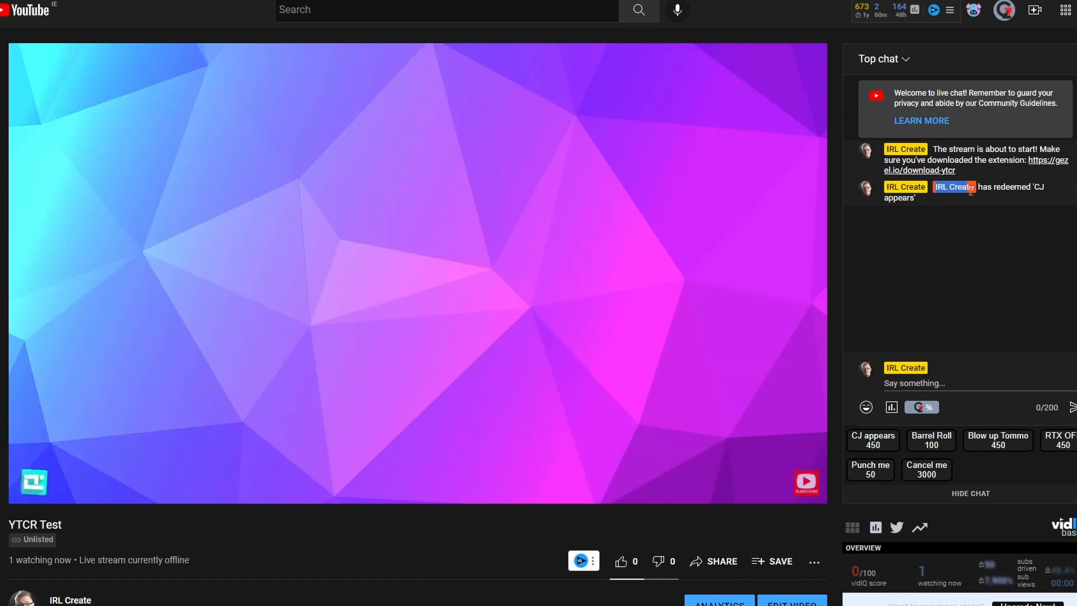
{"action": "left_click_drag", "start_coordinate": [958, 190], "coordinate": [1034, 208]}
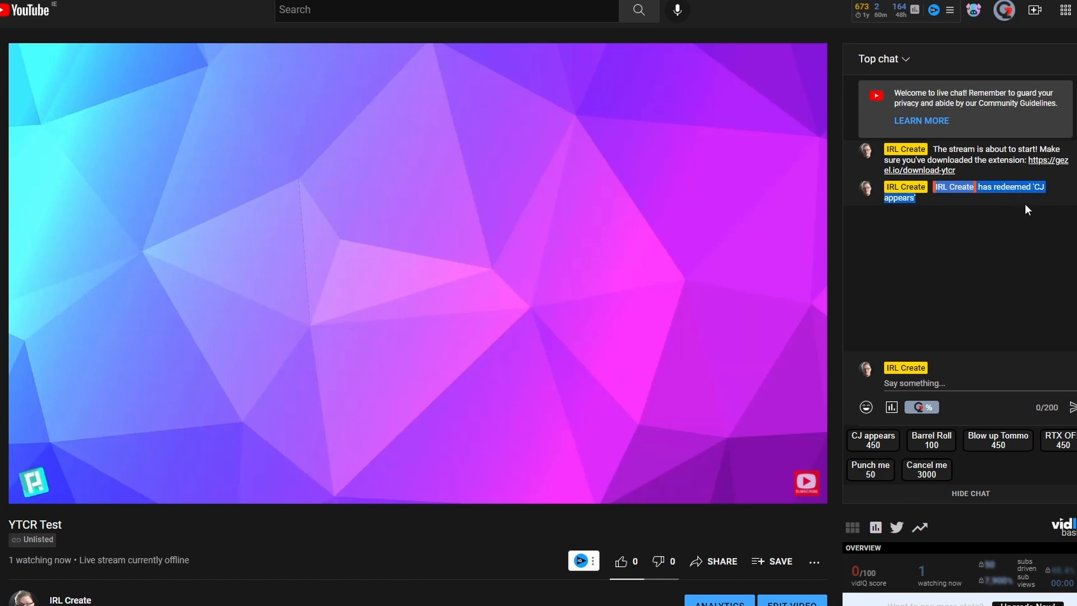
{"action": "left_click", "coordinate": [979, 186]}
{"action": "left_click_drag", "start_coordinate": [979, 187], "coordinate": [942, 187]}
{"action": "left_click_drag", "start_coordinate": [1032, 187], "coordinate": [1044, 186]}
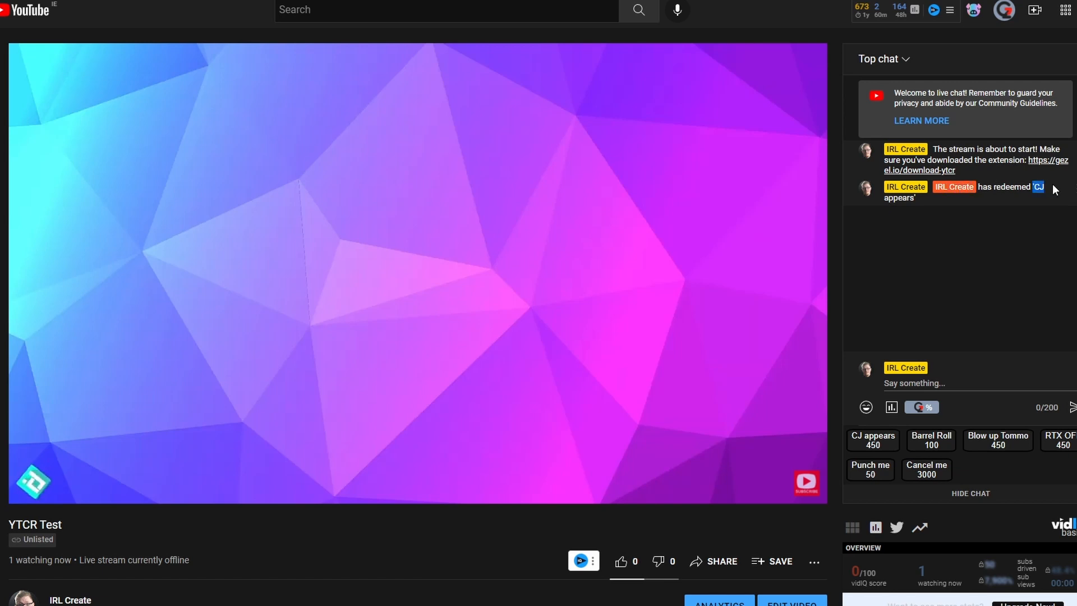